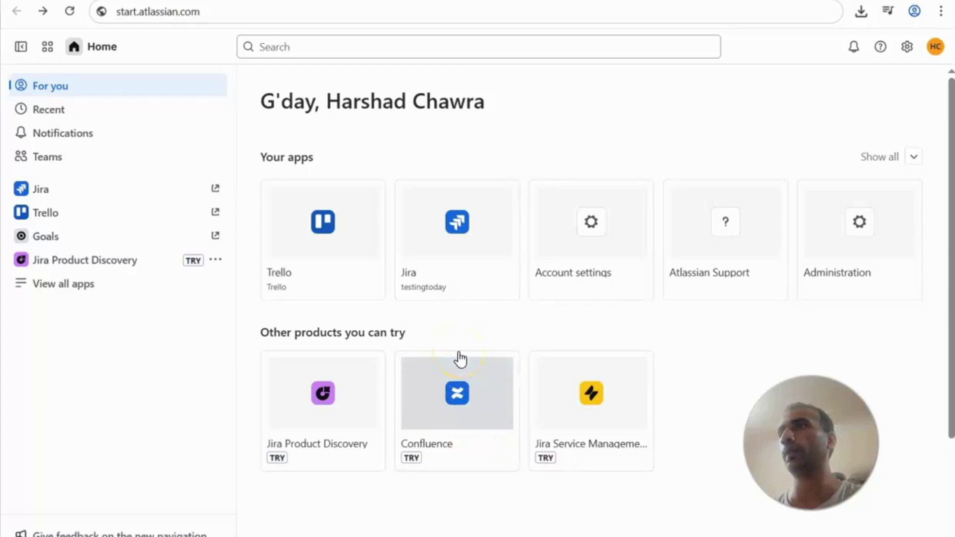
- Load start.atlassian.com and open the Atlassian account settings
{"action": "left_click", "coordinate": [270, 14]}
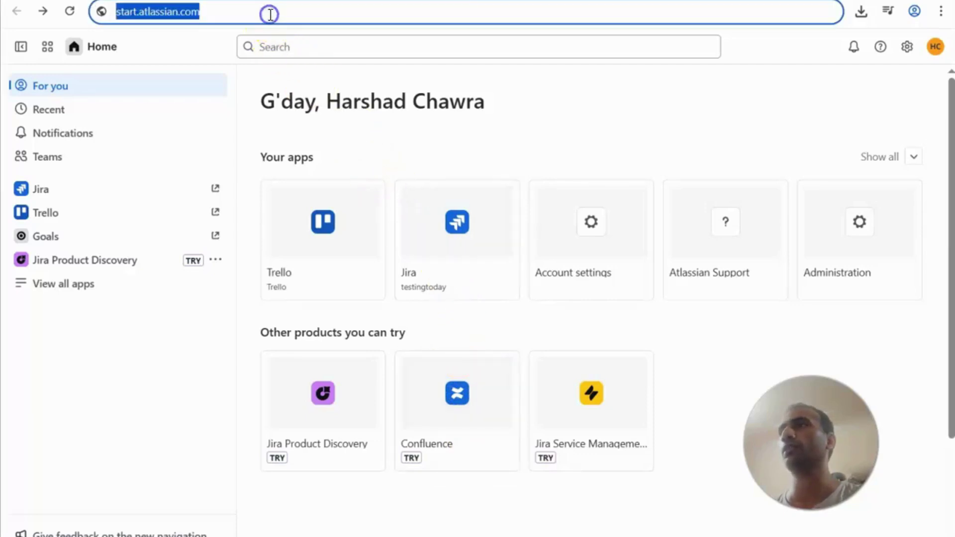
{"action": "key", "text": "Return"}
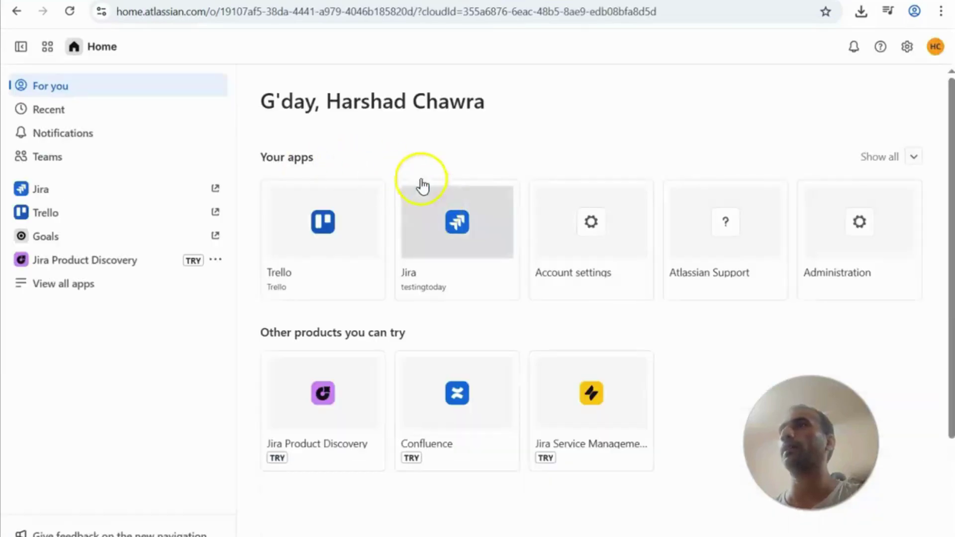
{"action": "left_click", "coordinate": [592, 228]}
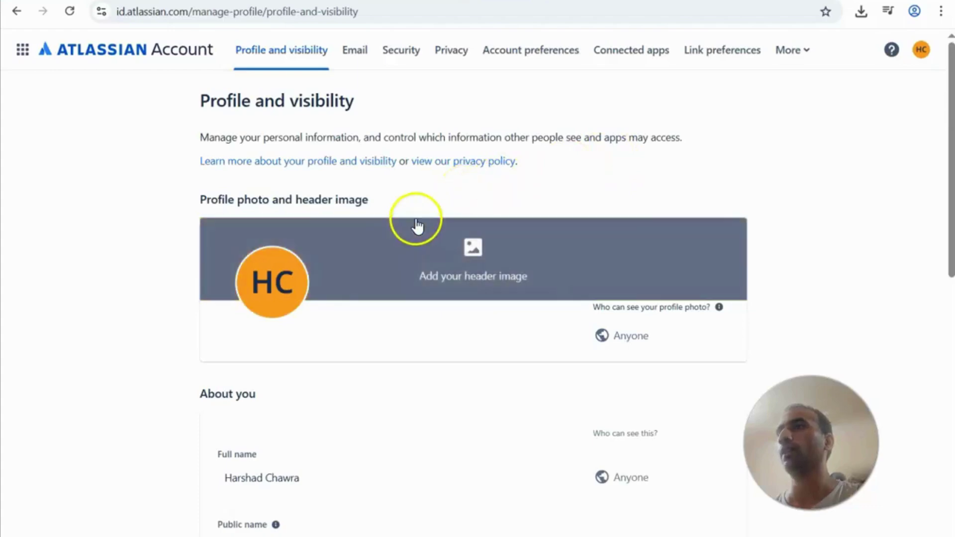
- Open API token management from the account's security settings and verify the identity with the emailed verification code
{"action": "scroll", "coordinate": [417, 226], "scroll_direction": "down", "scroll_amount": 1}
{"action": "scroll", "coordinate": [416, 219], "scroll_direction": "up", "scroll_amount": 1}
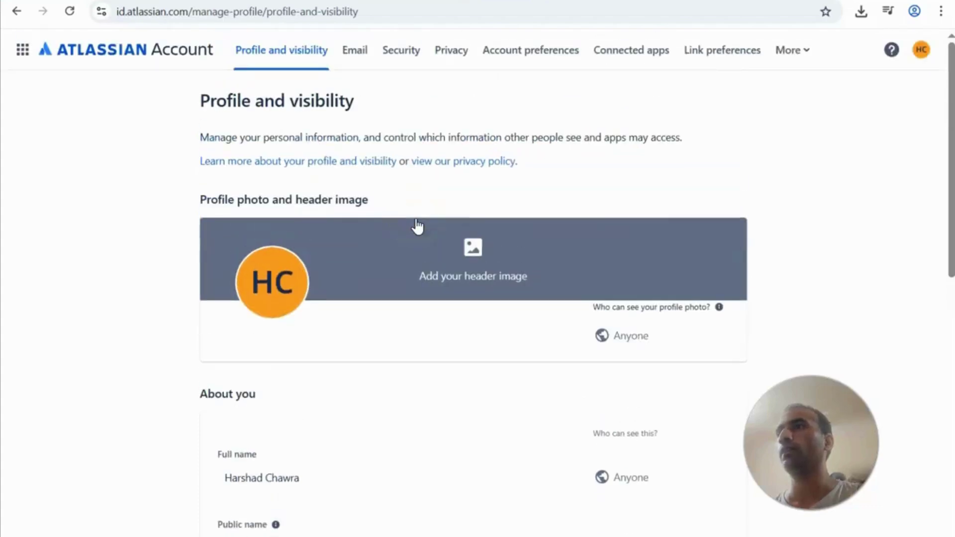
{"action": "left_click", "coordinate": [399, 53]}
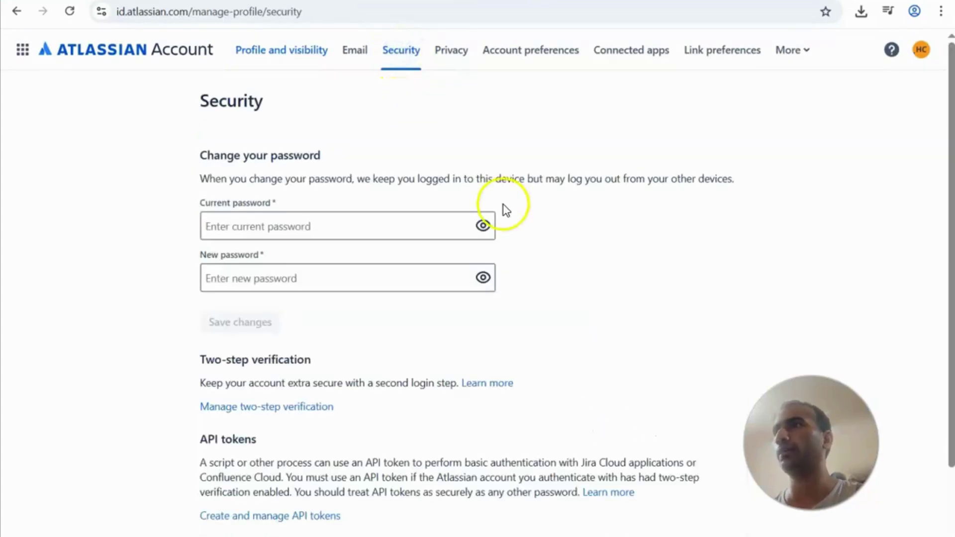
{"action": "scroll", "coordinate": [597, 259], "scroll_direction": "down", "scroll_amount": 2}
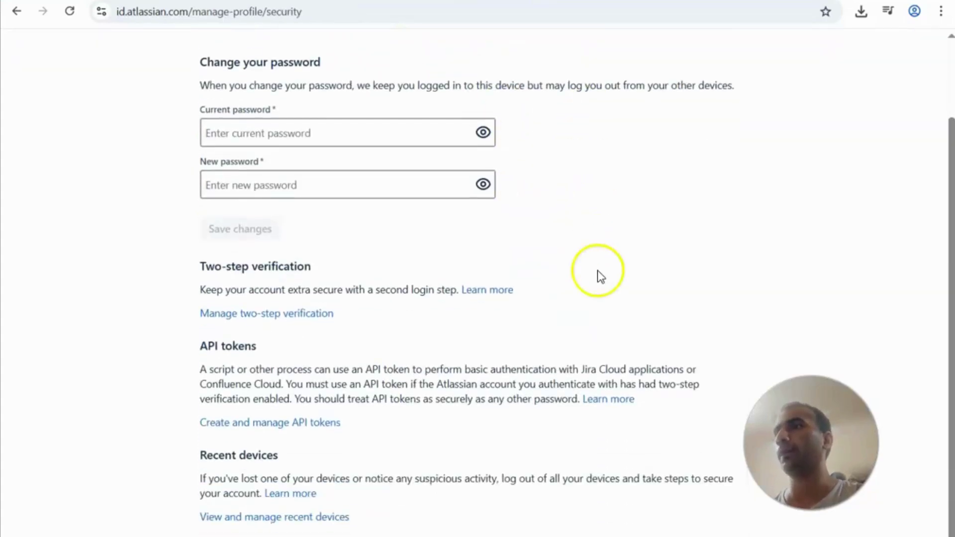
{"action": "left_click", "coordinate": [305, 423]}
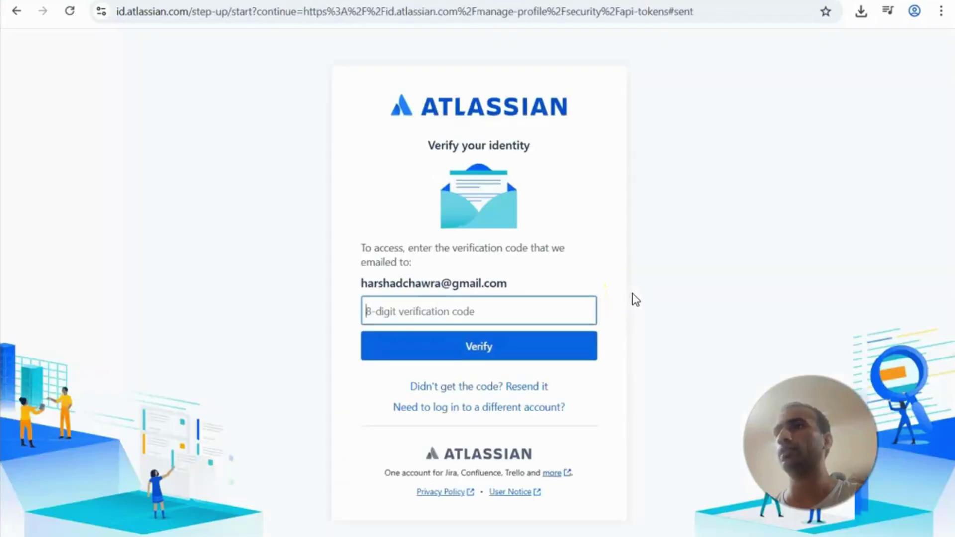
{"action": "left_click", "coordinate": [433, 312]}
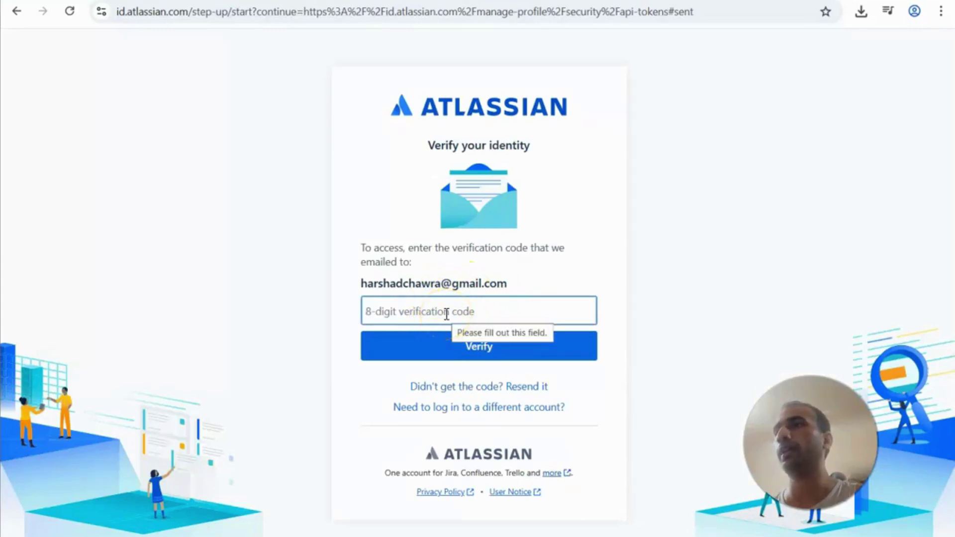
{"action": "left_click", "coordinate": [422, 386]}
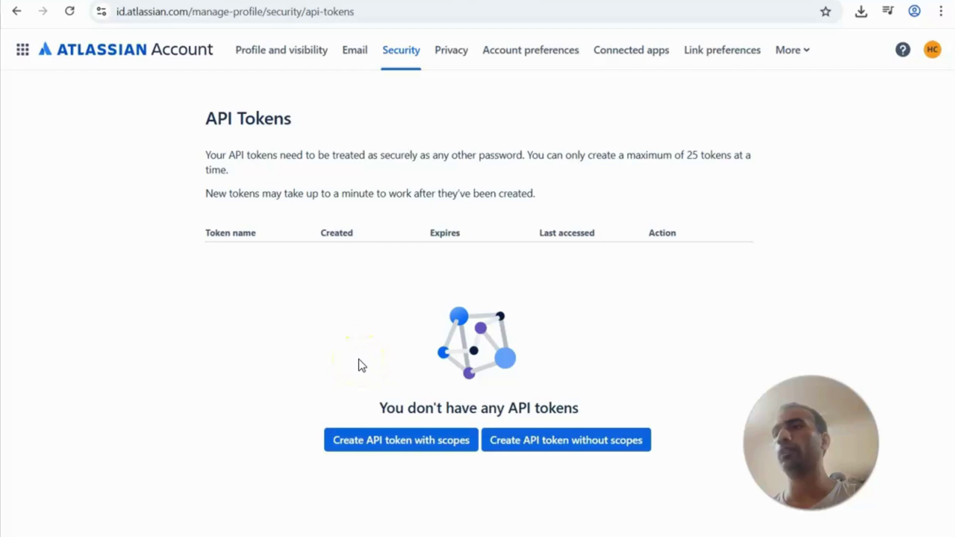
- Start an API token with scopes named "servicenow auth1", expiring 5/31/2025, and choose Jira as its app
{"action": "left_click", "coordinate": [383, 446]}
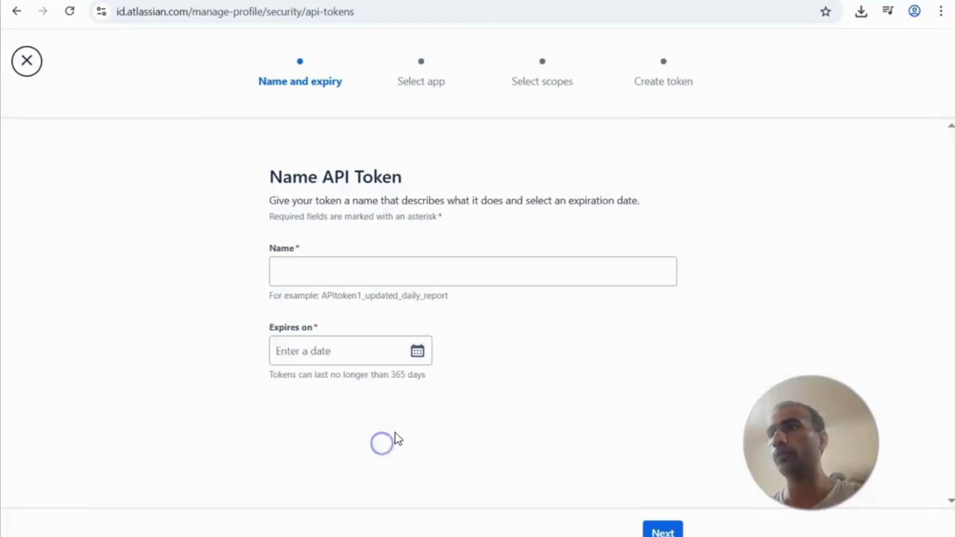
{"action": "left_click", "coordinate": [311, 270]}
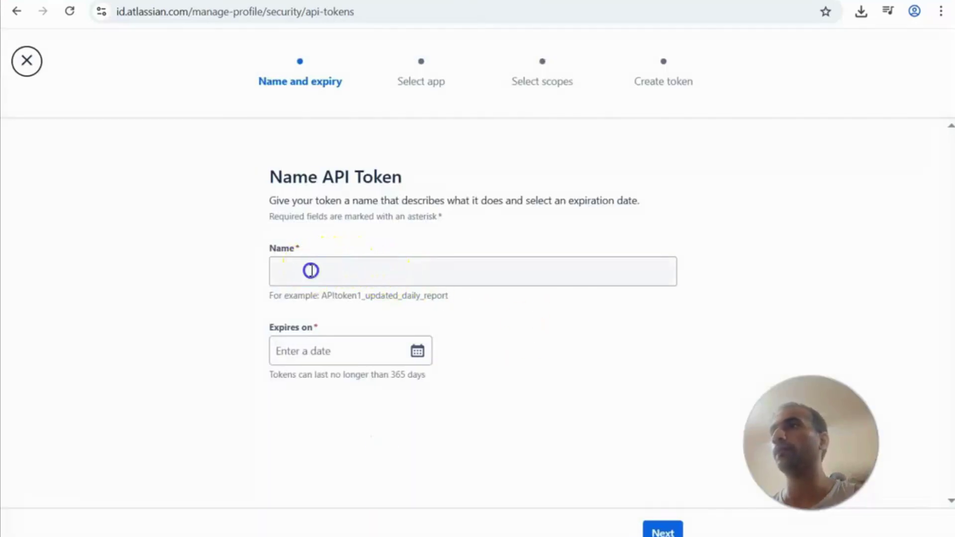
{"action": "type", "text": "servicenow au"}
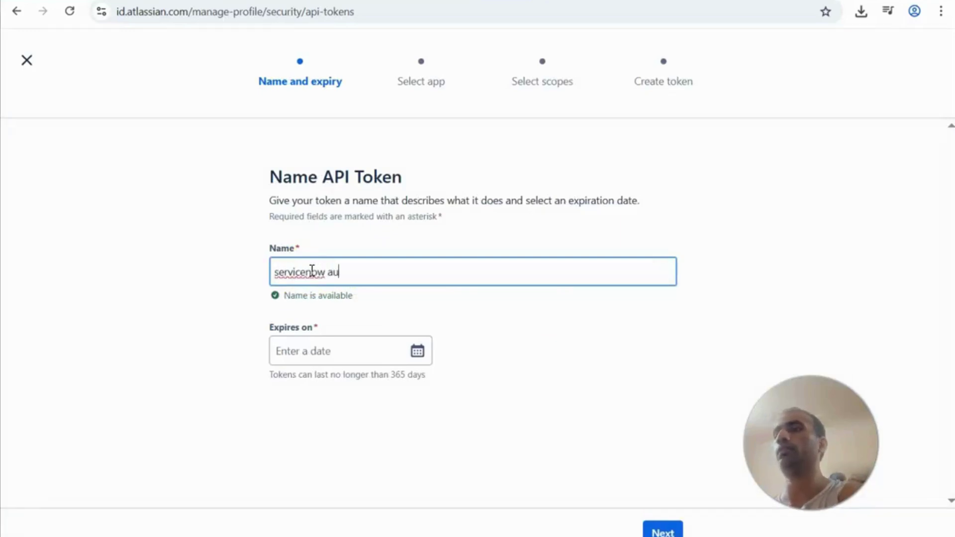
{"action": "type", "text": "th1"}
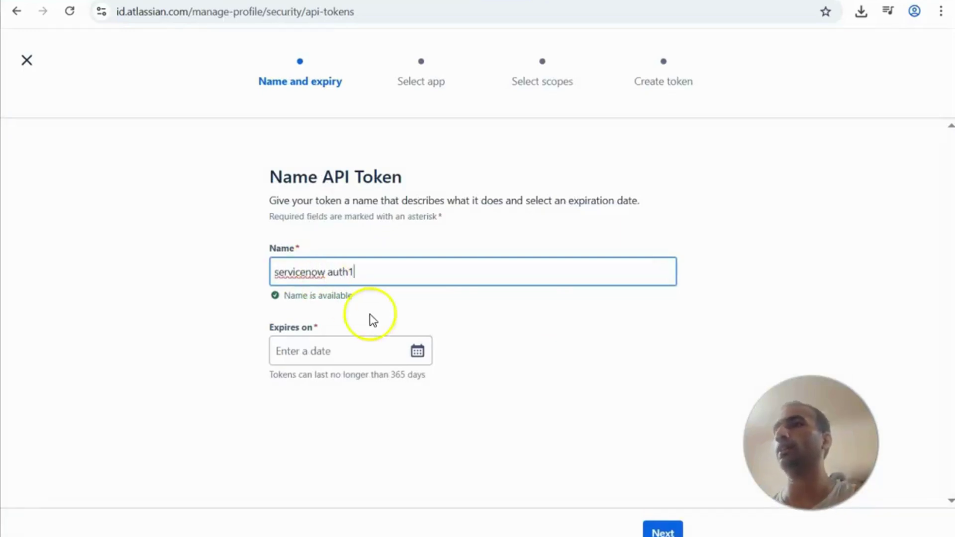
{"action": "left_click", "coordinate": [416, 351]}
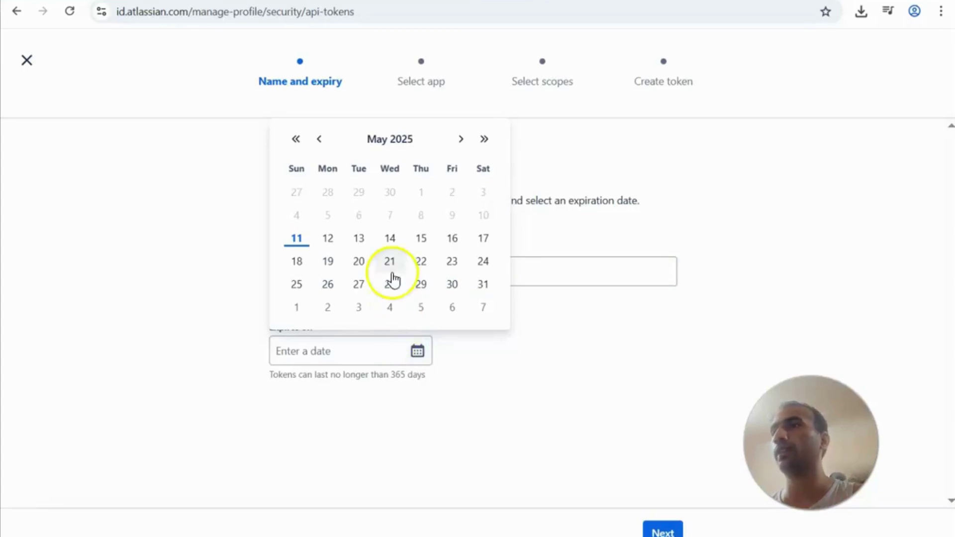
{"action": "left_click", "coordinate": [482, 290]}
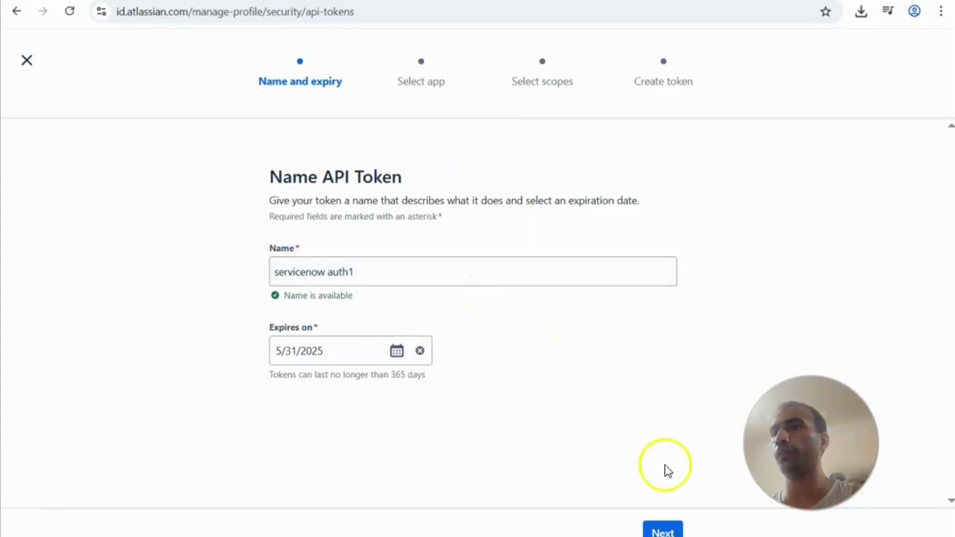
{"action": "left_click", "coordinate": [663, 530]}
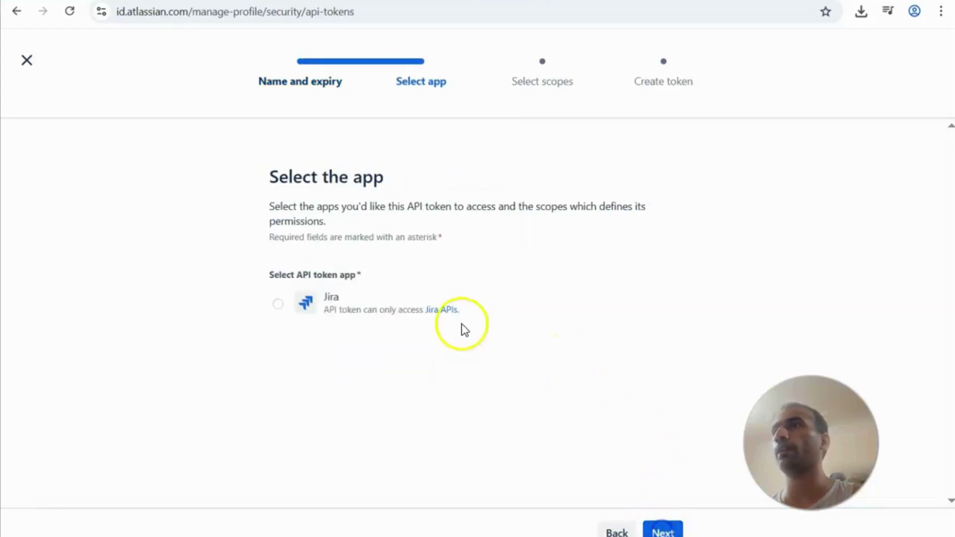
{"action": "left_click", "coordinate": [278, 306]}
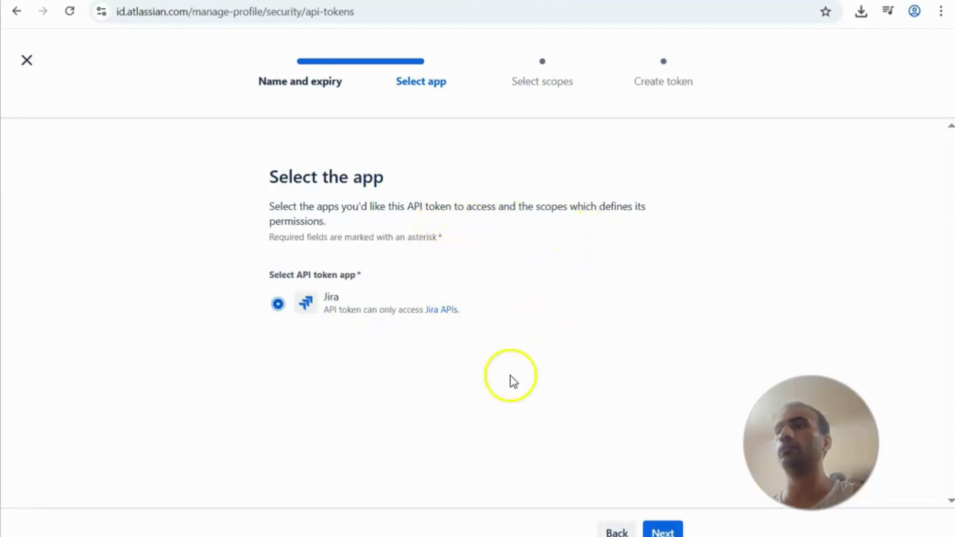
{"action": "left_click", "coordinate": [663, 531]}
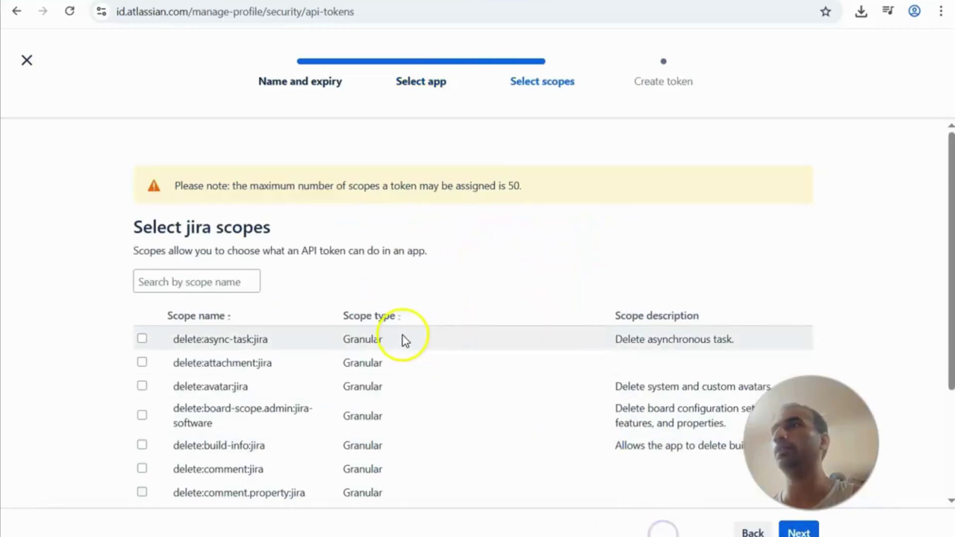
- Filter the Jira scopes by "manage:jira" and select manage:jira-configuration, manage:jira-project and manage:jira-webhook
{"action": "scroll", "coordinate": [433, 320], "scroll_direction": "down", "scroll_amount": 1}
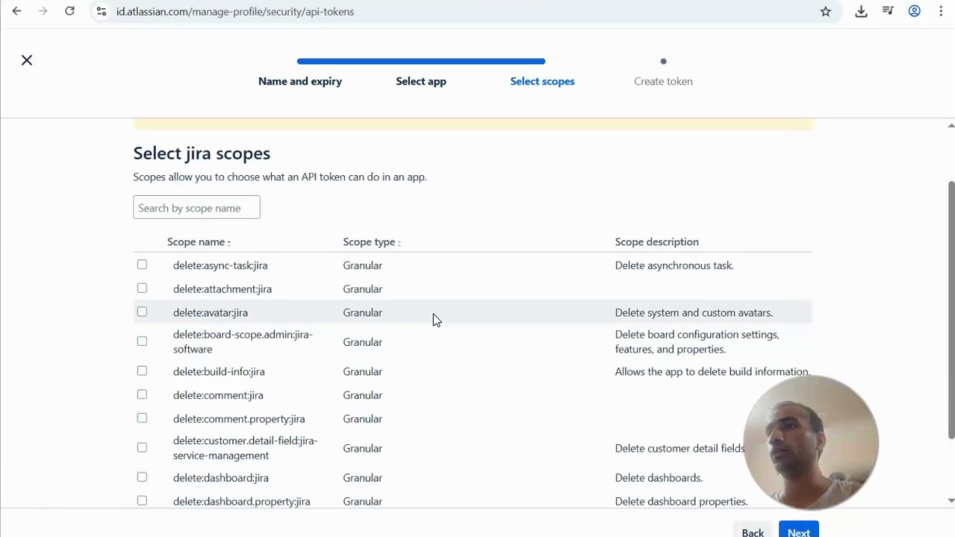
{"action": "scroll", "coordinate": [436, 320], "scroll_direction": "down", "scroll_amount": 1}
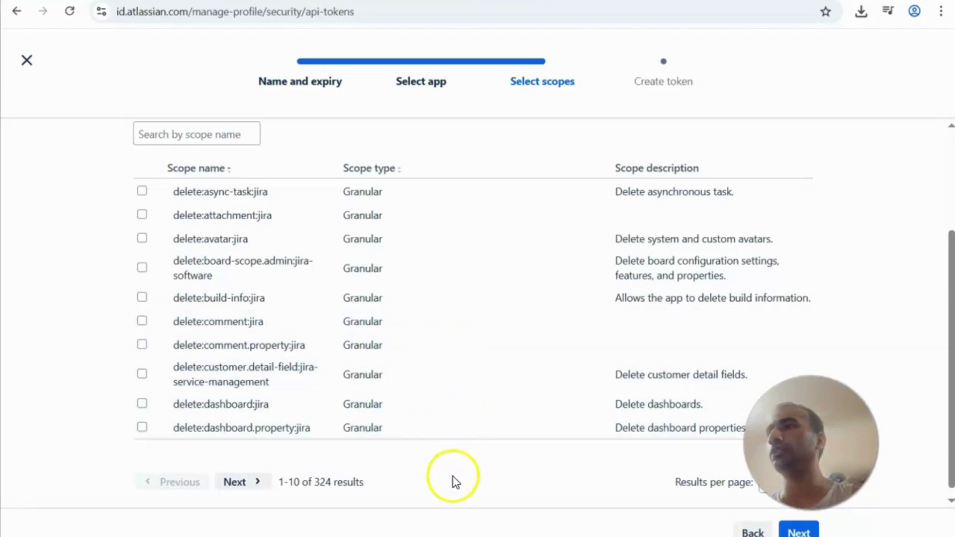
{"action": "left_click", "coordinate": [209, 136]}
{"action": "type", "text": "m"}
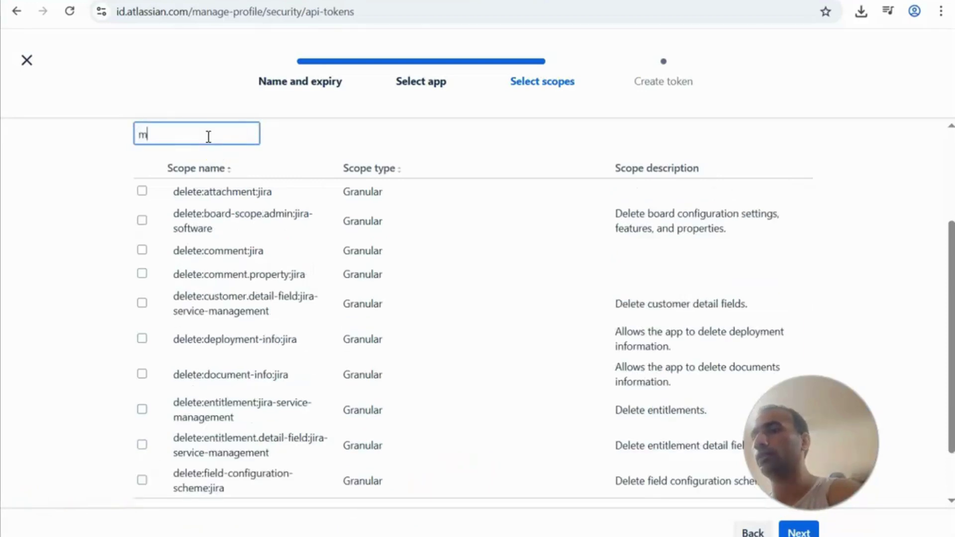
{"action": "type", "text": "anage"}
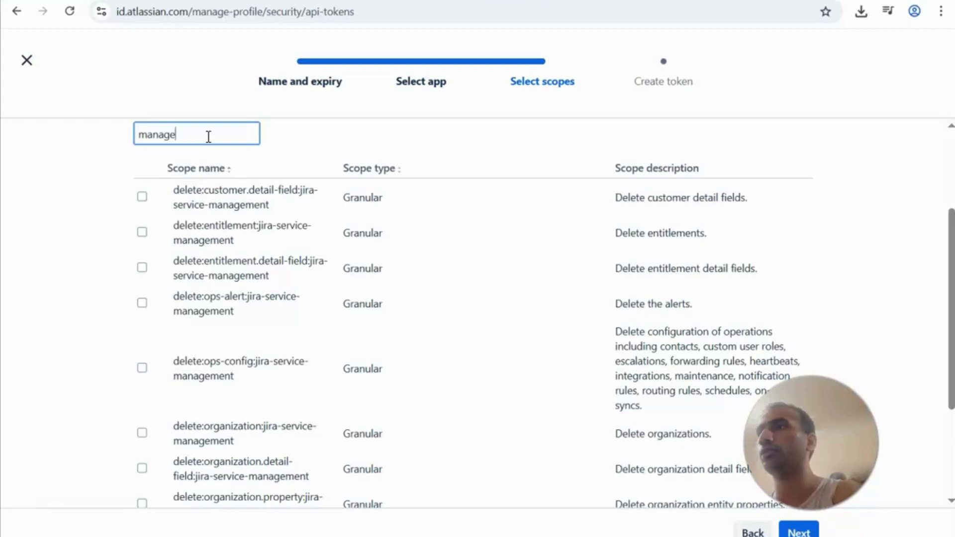
{"action": "scroll", "coordinate": [283, 259], "scroll_direction": "down", "scroll_amount": 3}
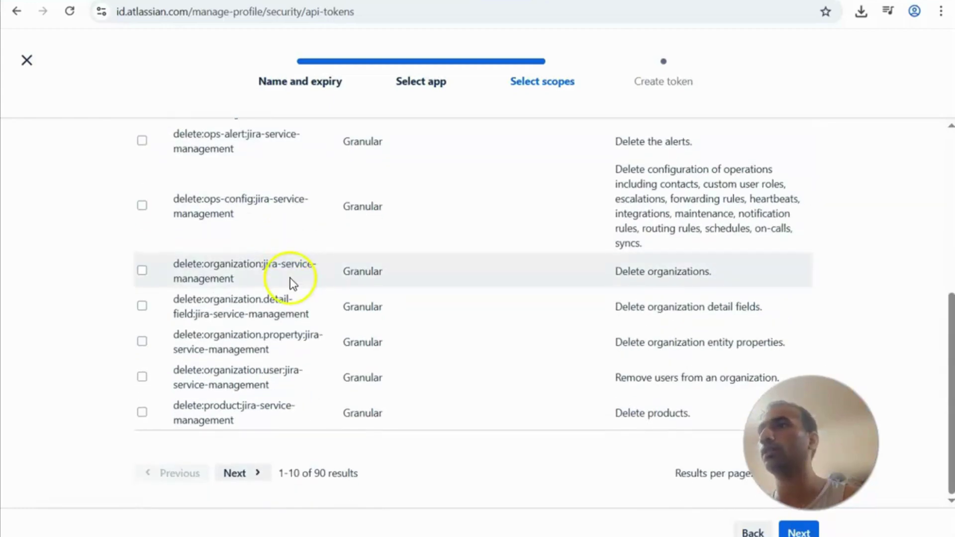
{"action": "scroll", "coordinate": [299, 305], "scroll_direction": "up", "scroll_amount": 3}
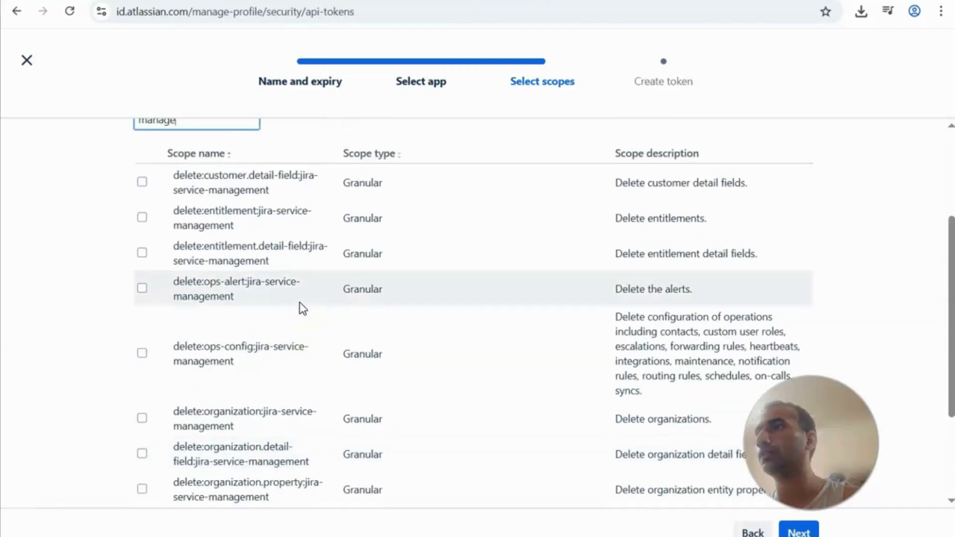
{"action": "scroll", "coordinate": [303, 308], "scroll_direction": "up", "scroll_amount": 3}
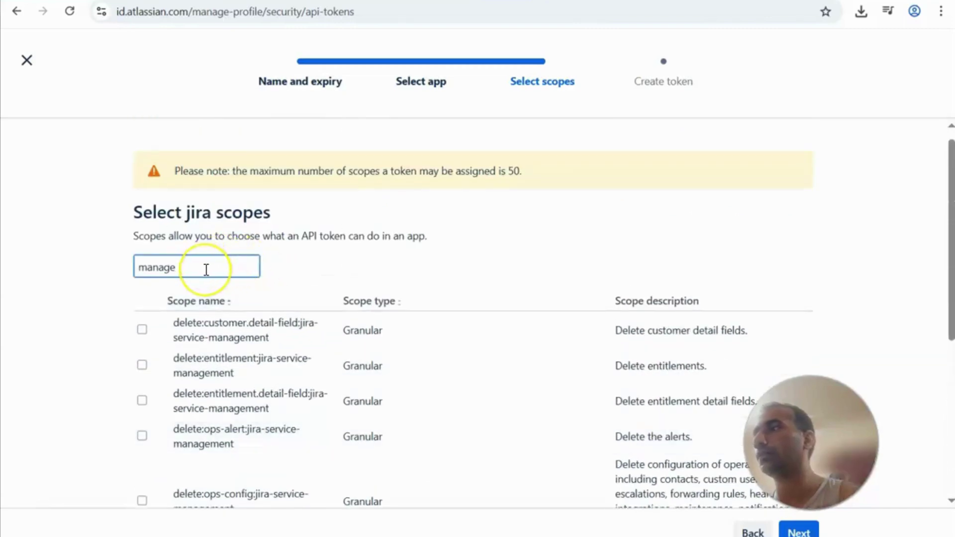
{"action": "type", "text": ":jira"}
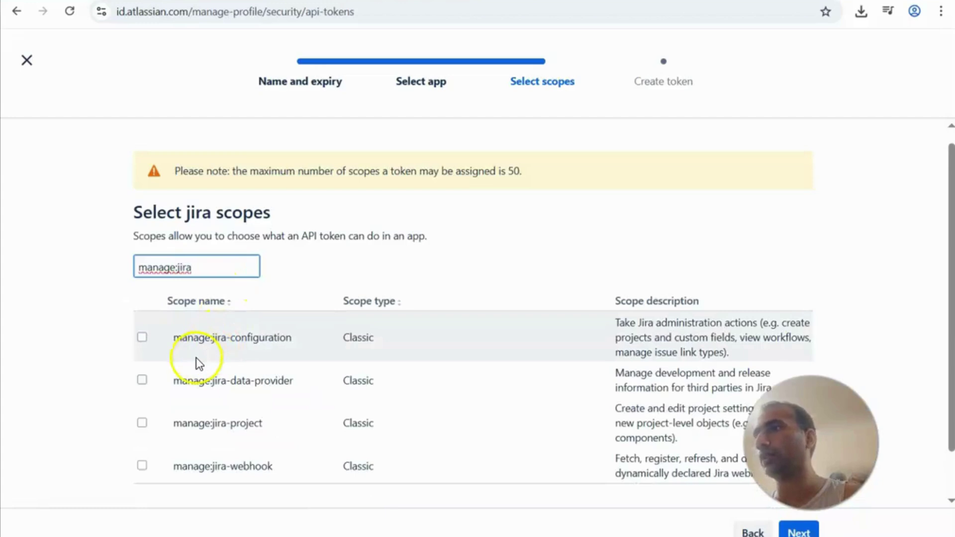
{"action": "left_click", "coordinate": [142, 338]}
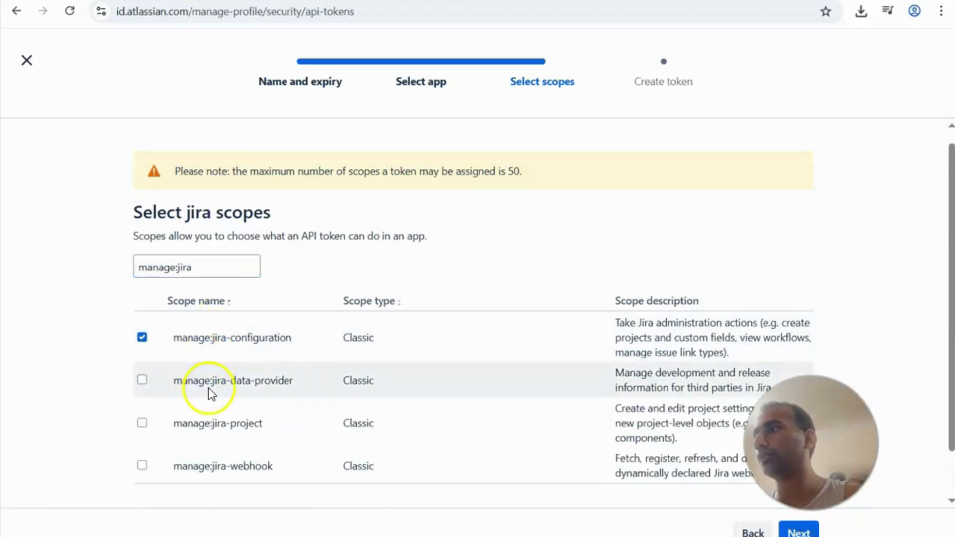
{"action": "left_click", "coordinate": [143, 424]}
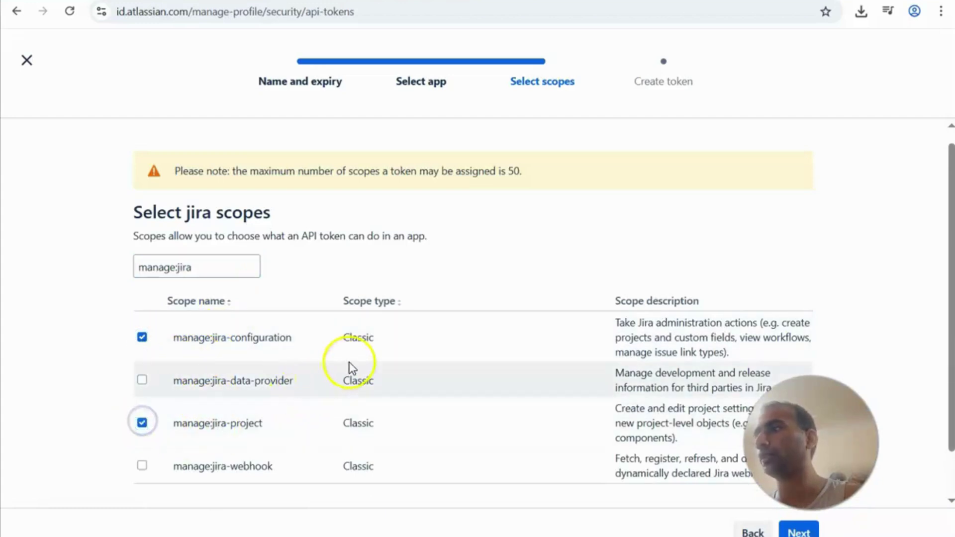
{"action": "scroll", "coordinate": [351, 366], "scroll_direction": "down", "scroll_amount": 1}
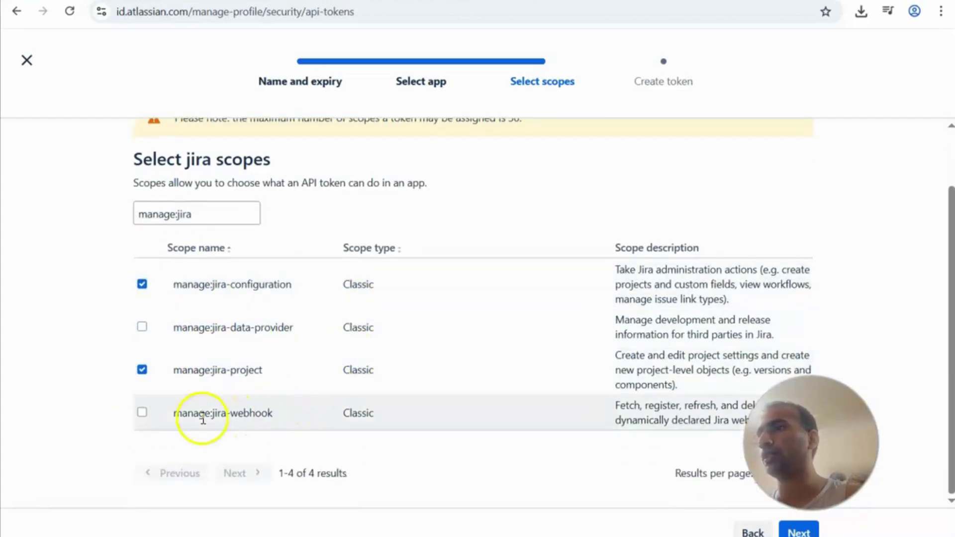
{"action": "left_click", "coordinate": [142, 413]}
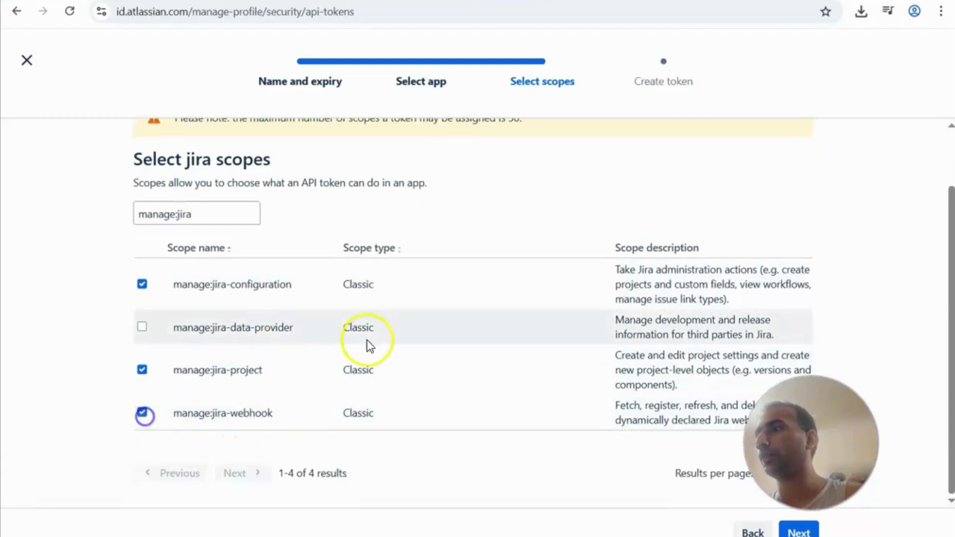
- Filter the Jira scopes by "read:jira" and select read:jira-work
{"action": "triple_click", "coordinate": [207, 215]}
{"action": "type", "text": "read:"}
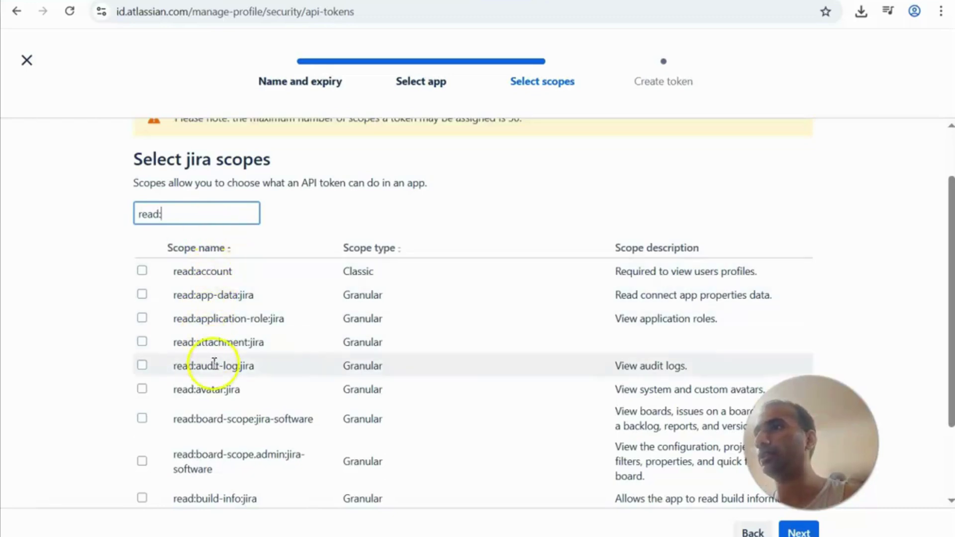
{"action": "scroll", "coordinate": [217, 383], "scroll_direction": "down", "scroll_amount": 2}
{"action": "scroll", "coordinate": [216, 378], "scroll_direction": "up", "scroll_amount": 3}
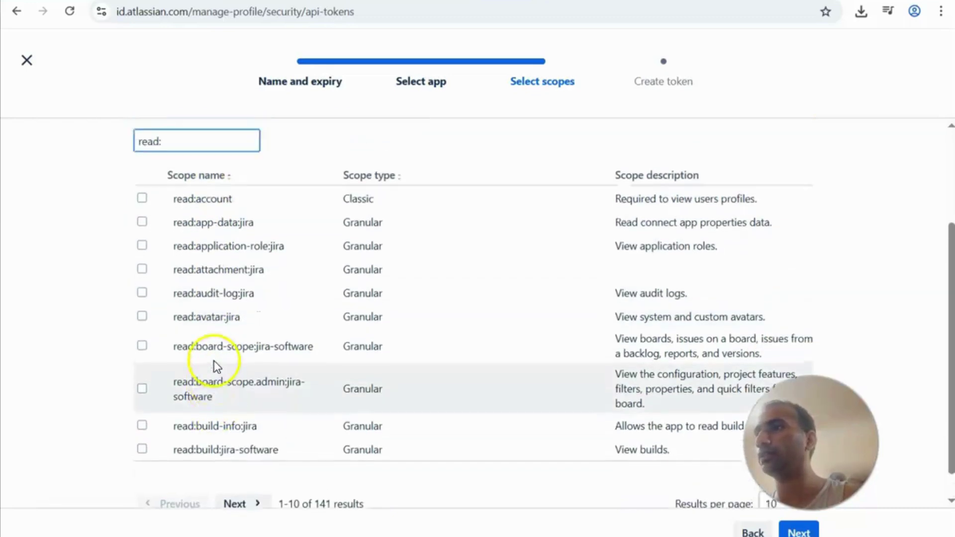
{"action": "type", "text": "ji"}
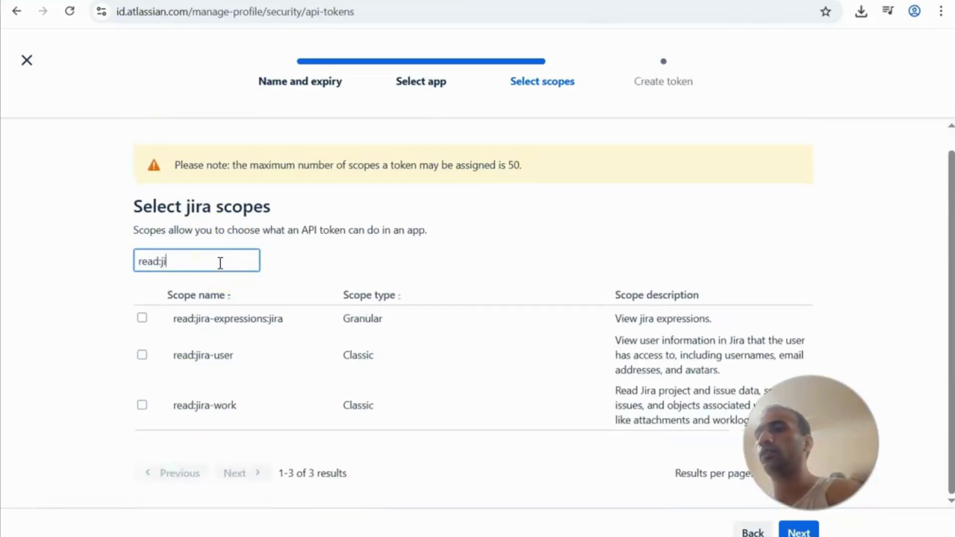
{"action": "type", "text": "ra"}
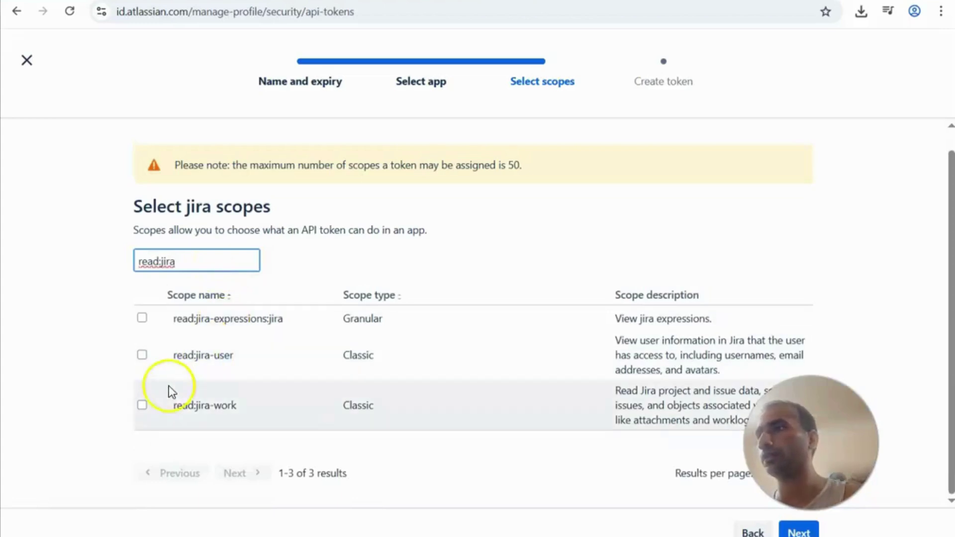
{"action": "left_click", "coordinate": [142, 405]}
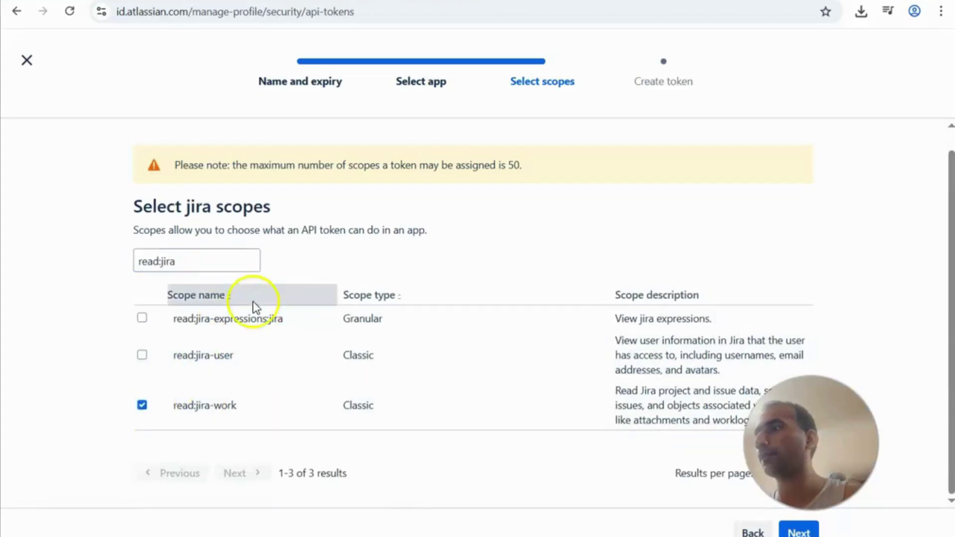
- Select the read:jira-user scope, filter the Jira scopes by "write:jira" and select write:jira-work
{"action": "left_click", "coordinate": [142, 355]}
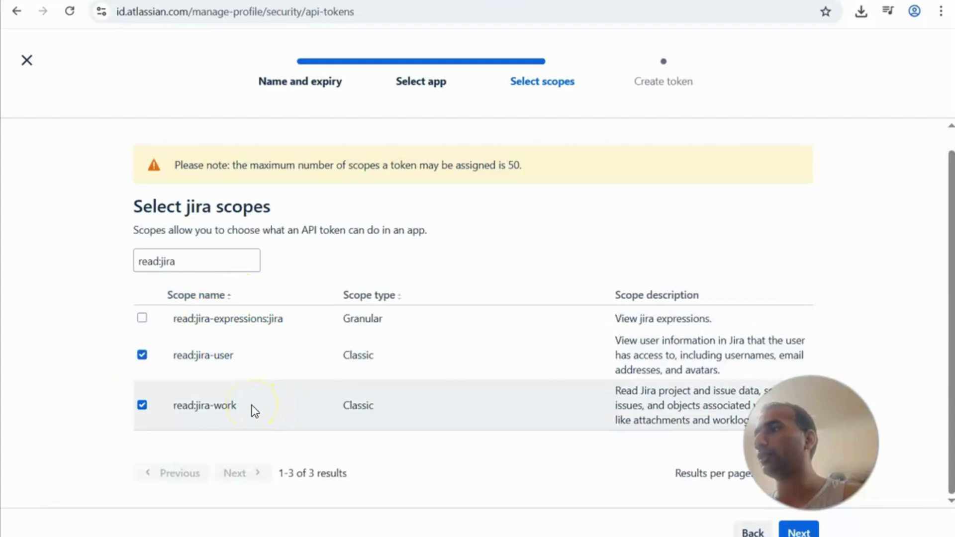
{"action": "left_click_drag", "start_coordinate": [159, 262], "coordinate": [114, 264]}
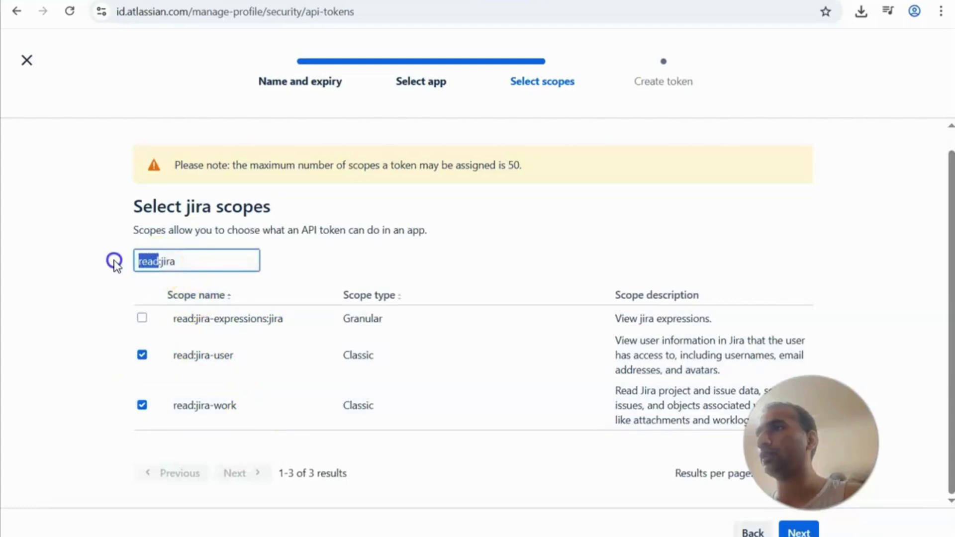
{"action": "type", "text": "wr"}
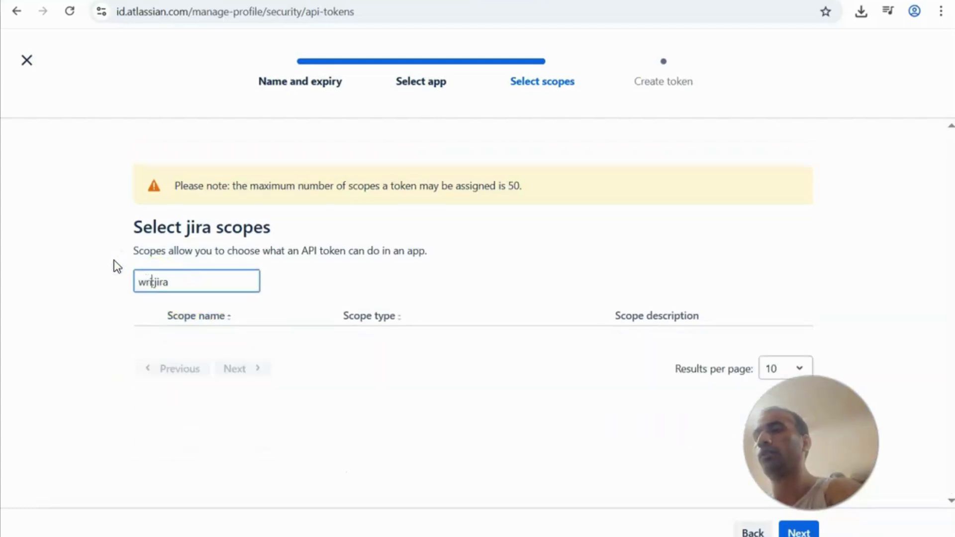
{"action": "type", "text": "ite"}
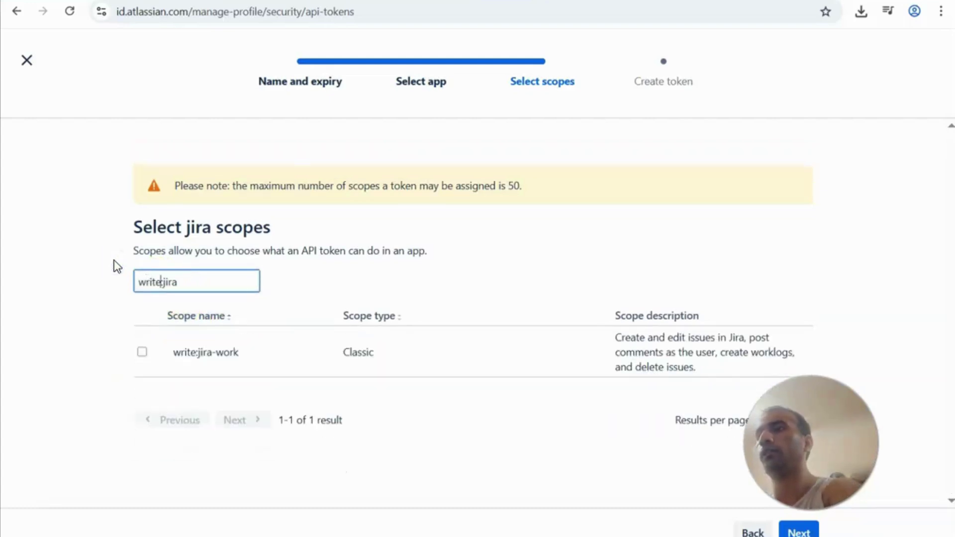
{"action": "left_click", "coordinate": [141, 353]}
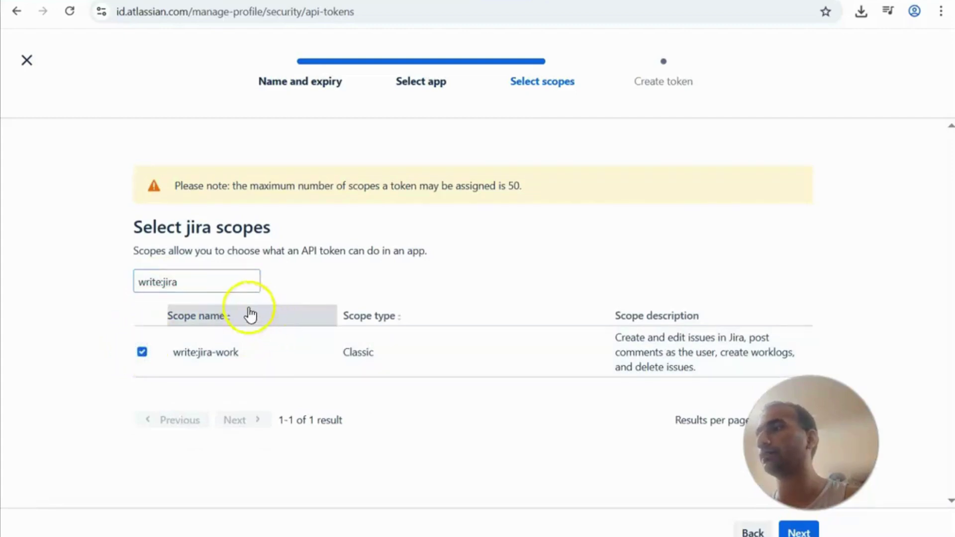
- Filter the Jira scopes by "delete:sprint" and select delete:sprint:jira-software
{"action": "triple_click", "coordinate": [197, 290]}
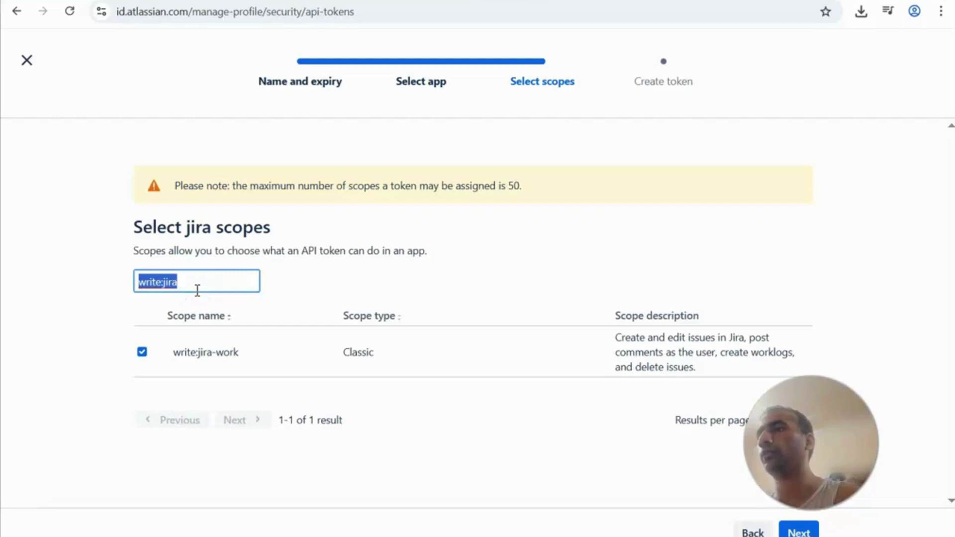
{"action": "type", "text": "d"}
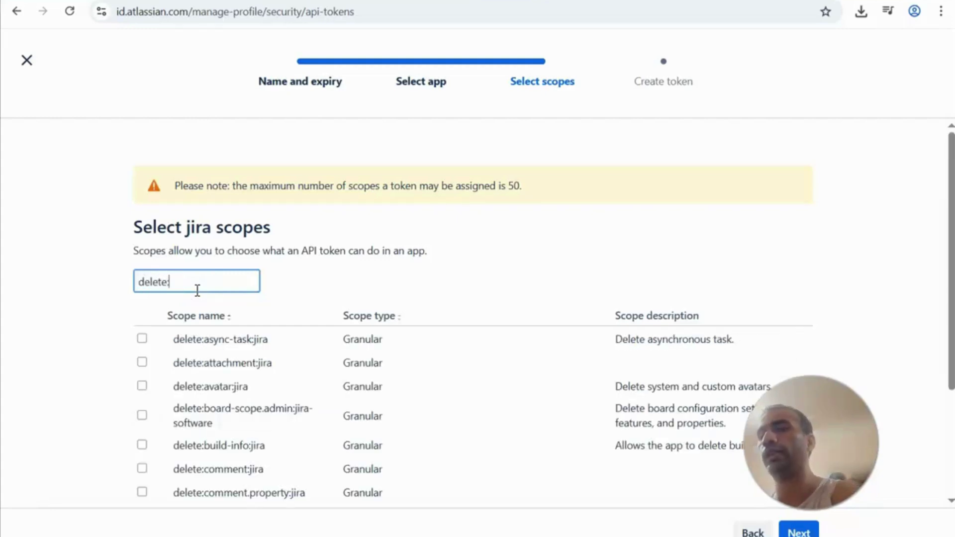
{"action": "type", "text": "elete:"}
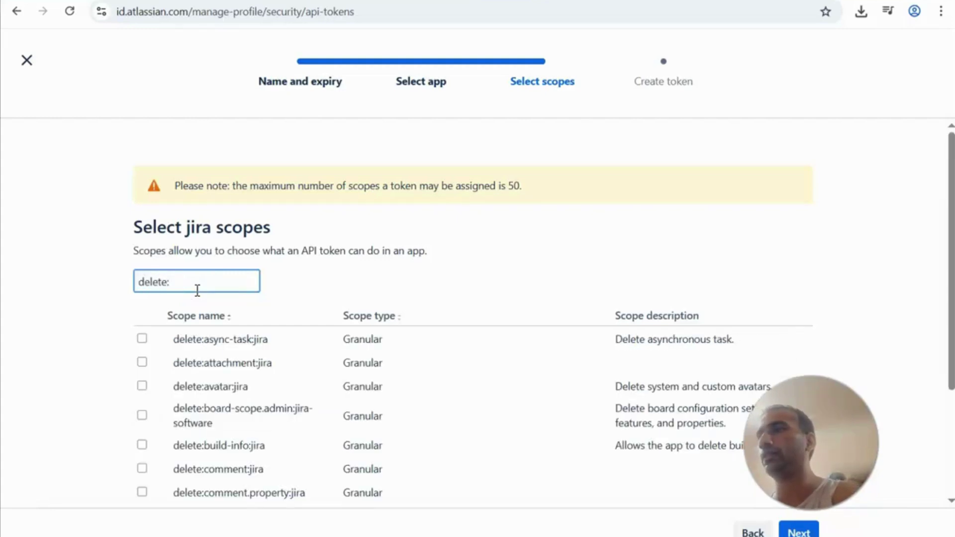
{"action": "type", "text": "sprint"}
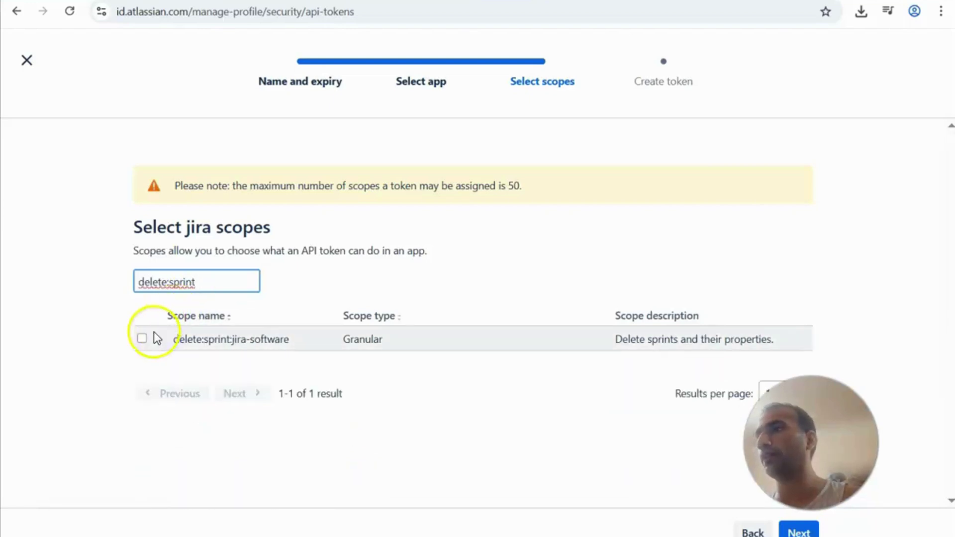
{"action": "left_click", "coordinate": [142, 339]}
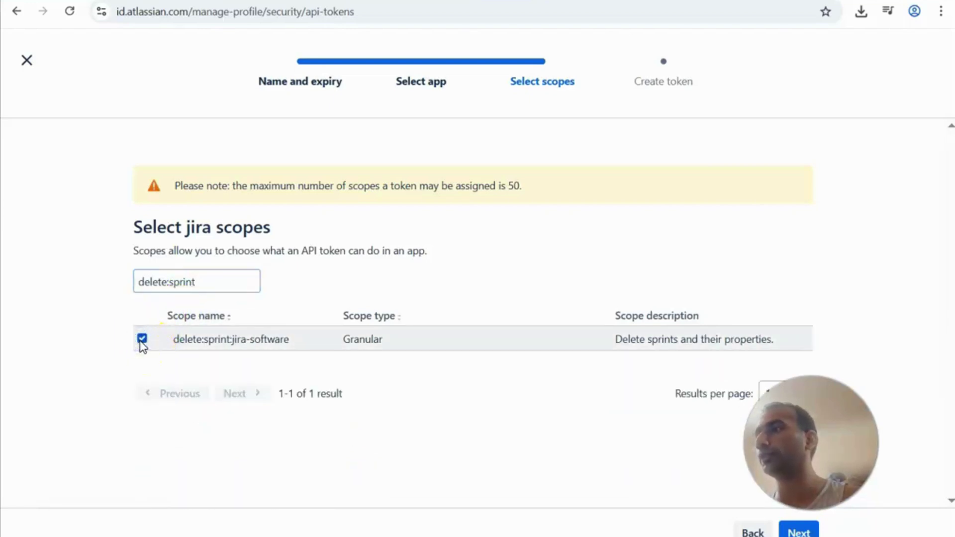
- Filter the Jira scopes by "read:issue" and select read:issue-details:jira
{"action": "left_click_drag", "start_coordinate": [213, 283], "coordinate": [109, 280]}
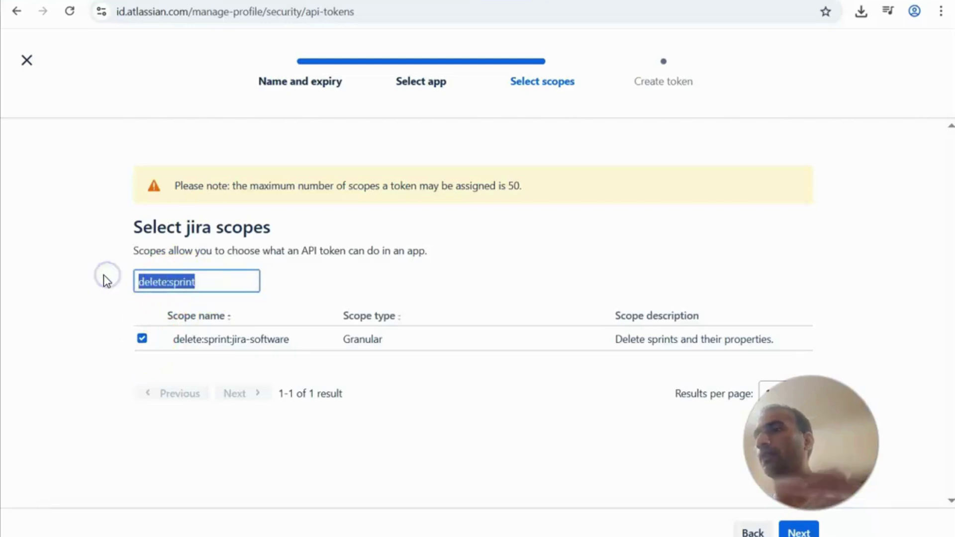
{"action": "type", "text": "read:"}
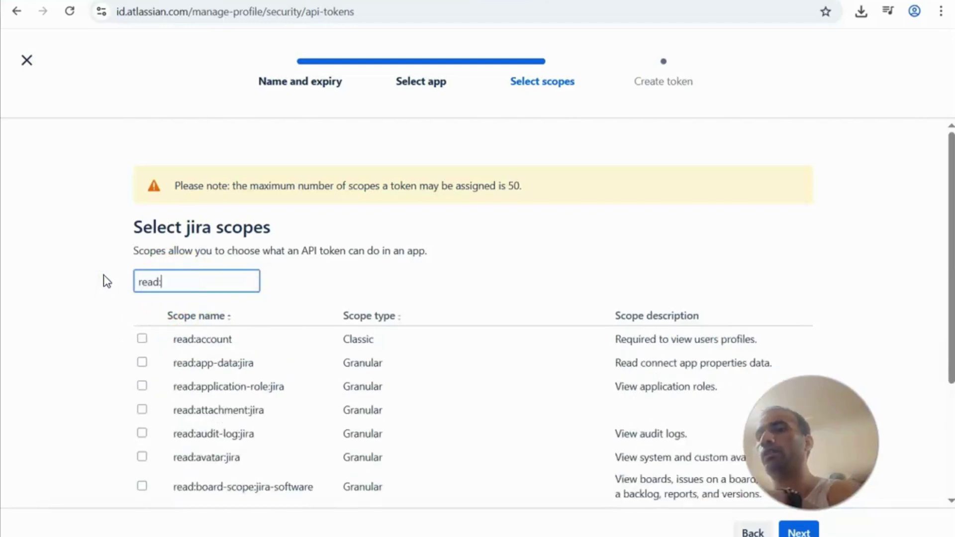
{"action": "type", "text": "issue"}
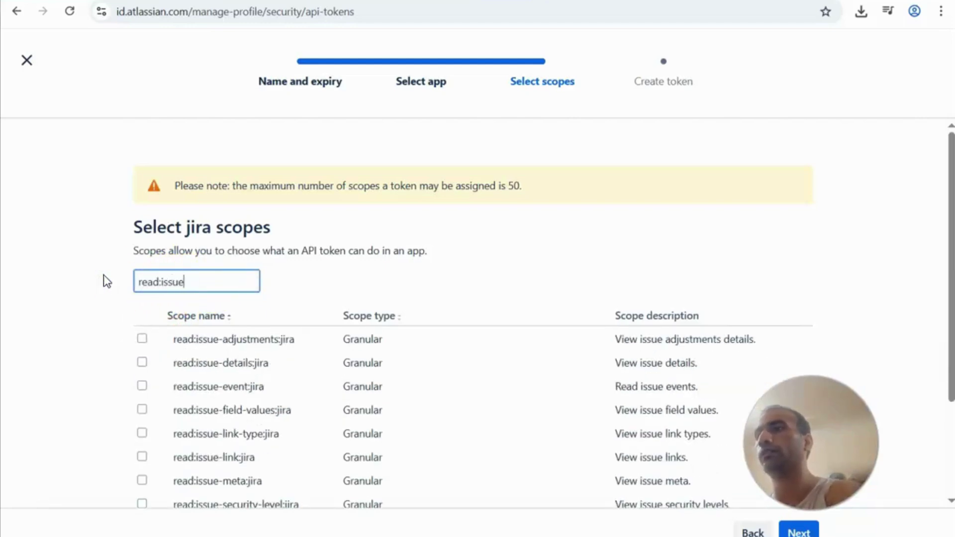
{"action": "key", "text": "ctrl+a"}
{"action": "left_click", "coordinate": [130, 311]}
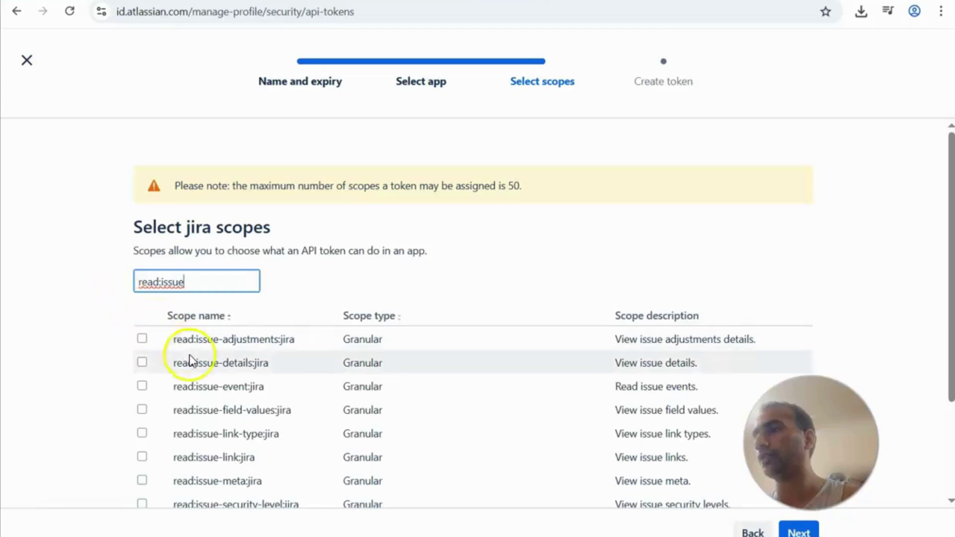
{"action": "left_click", "coordinate": [142, 363]}
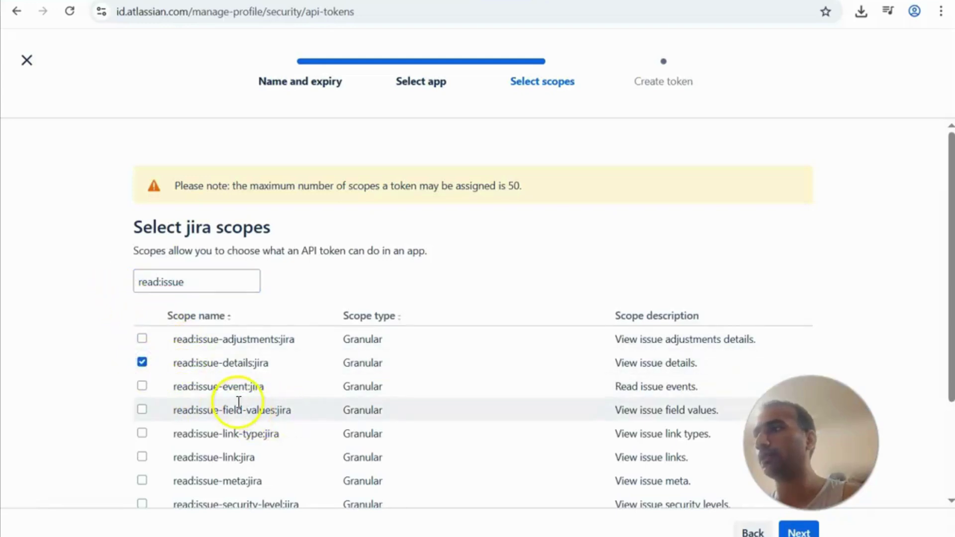
- Find and select the scopes read:jql:jira and read:sprint:jira-software, filtering by "read:jql" and "read:sprint"
{"action": "double_click", "coordinate": [174, 285]}
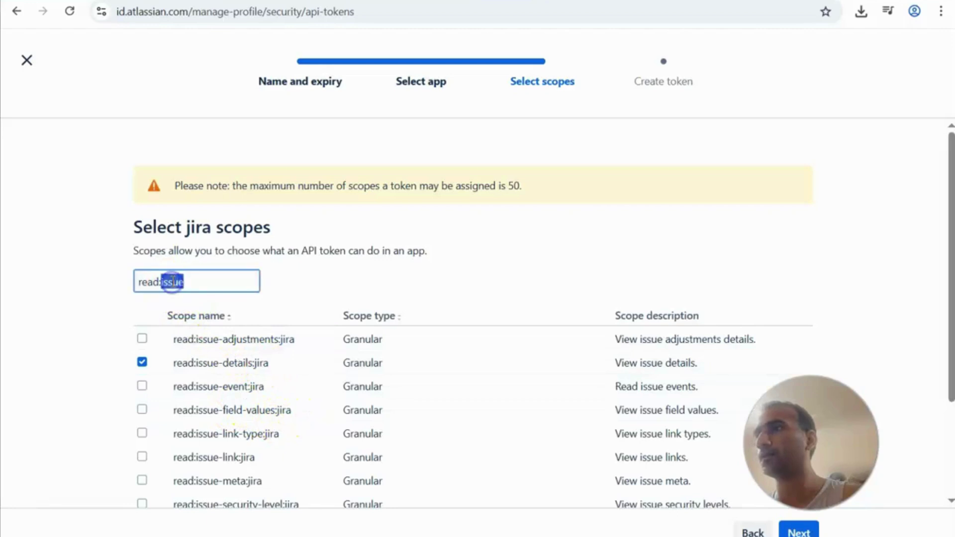
{"action": "type", "text": "jql"}
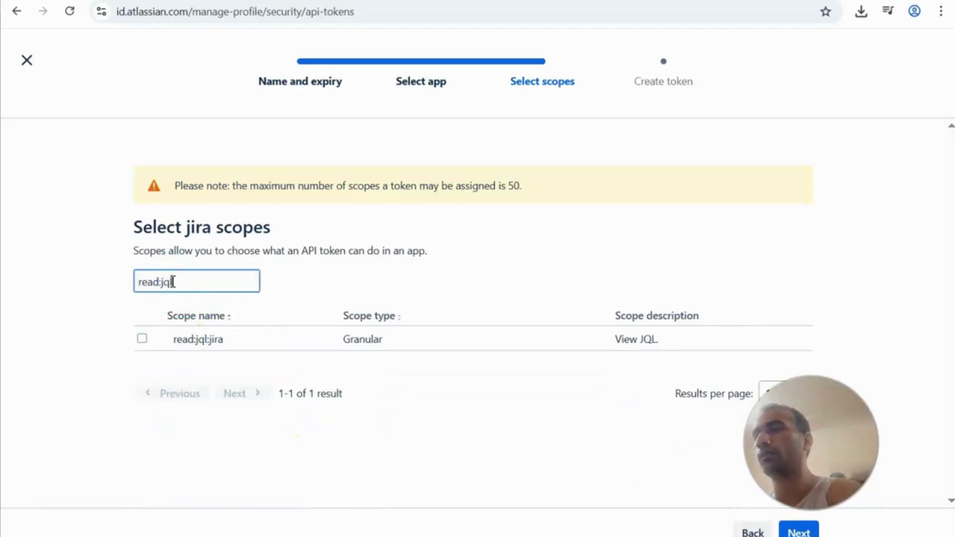
{"action": "left_click", "coordinate": [142, 338]}
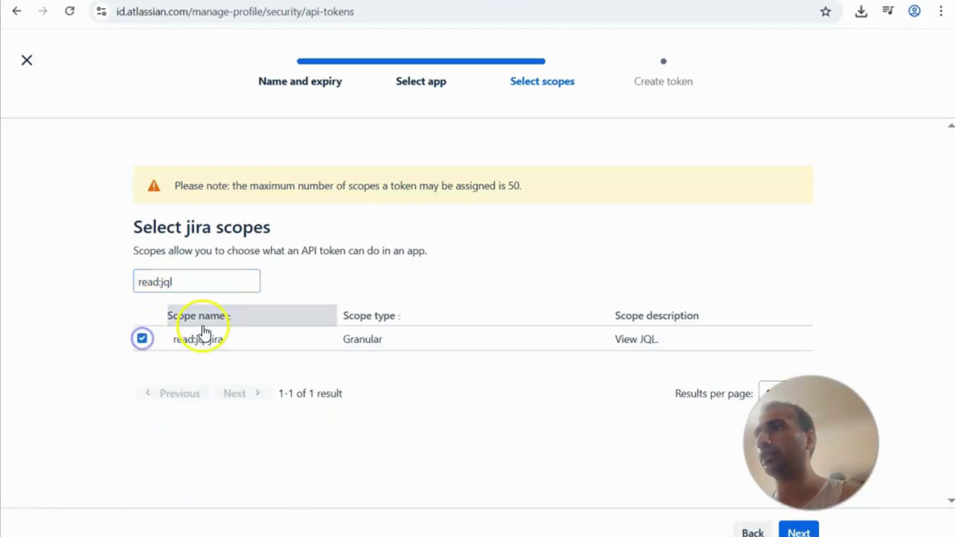
{"action": "double_click", "coordinate": [166, 282]}
{"action": "type", "text": "print"}
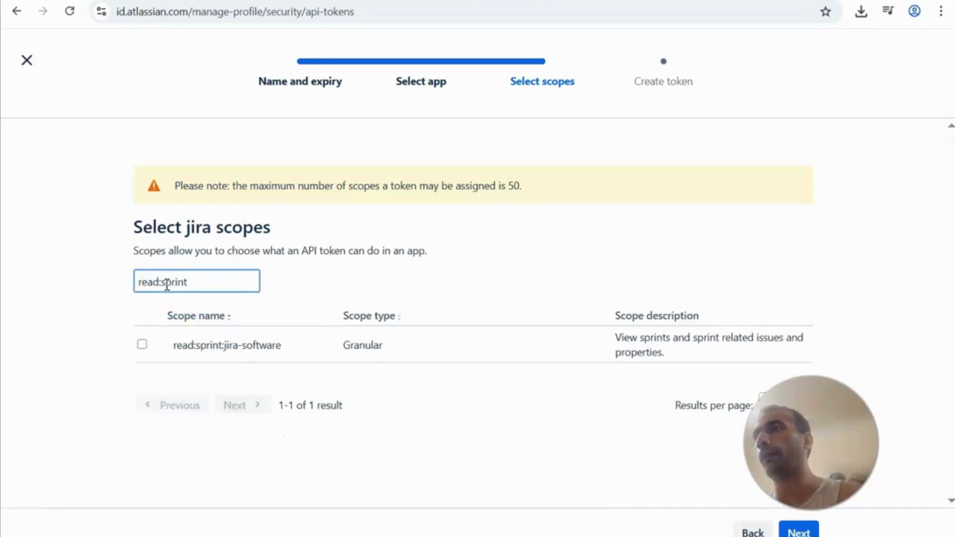
{"action": "left_click", "coordinate": [141, 344]}
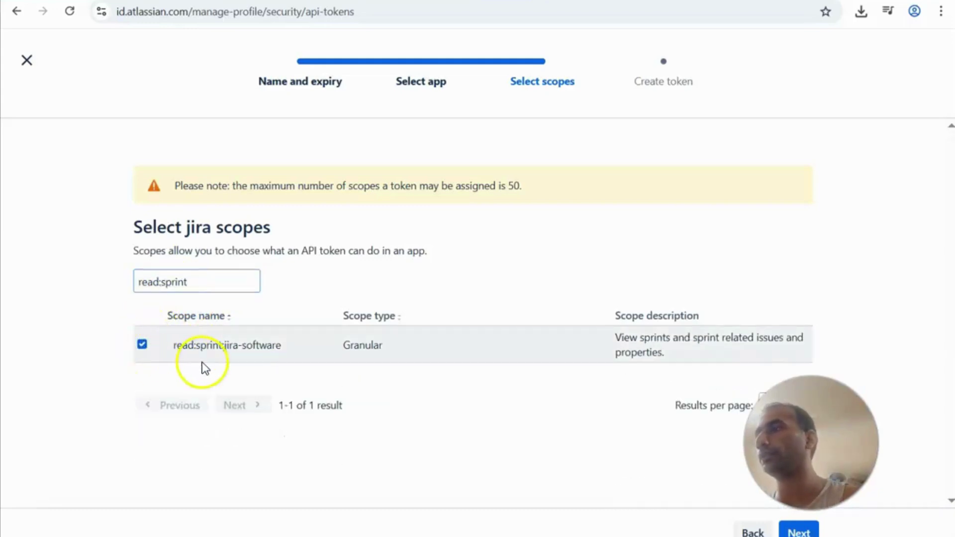
- Find and select the scopes write:sprint:jira-software and write:board-scope:jira-software, filtering by "write:sprint" and "write:board"
{"action": "double_click", "coordinate": [150, 282]}
{"action": "type", "text": "w"}
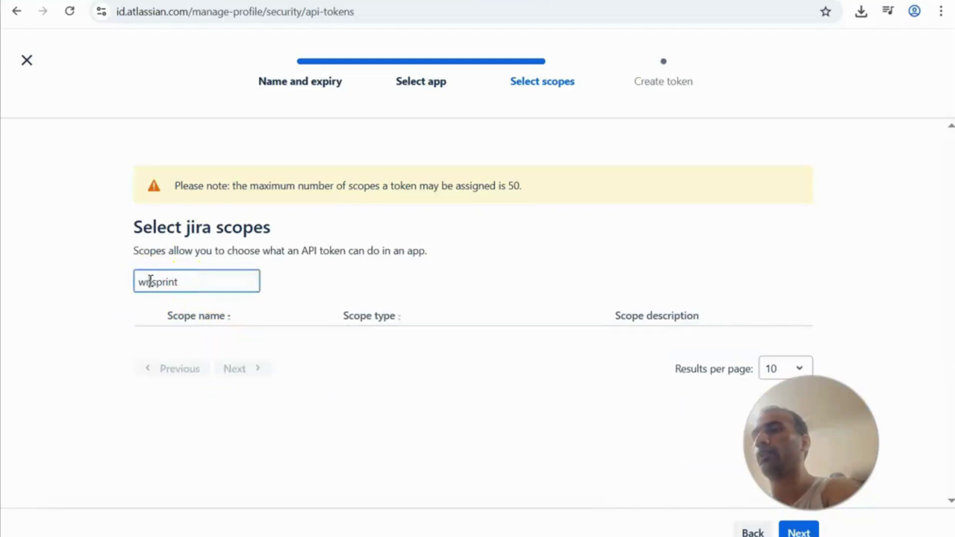
{"action": "type", "text": "rite"}
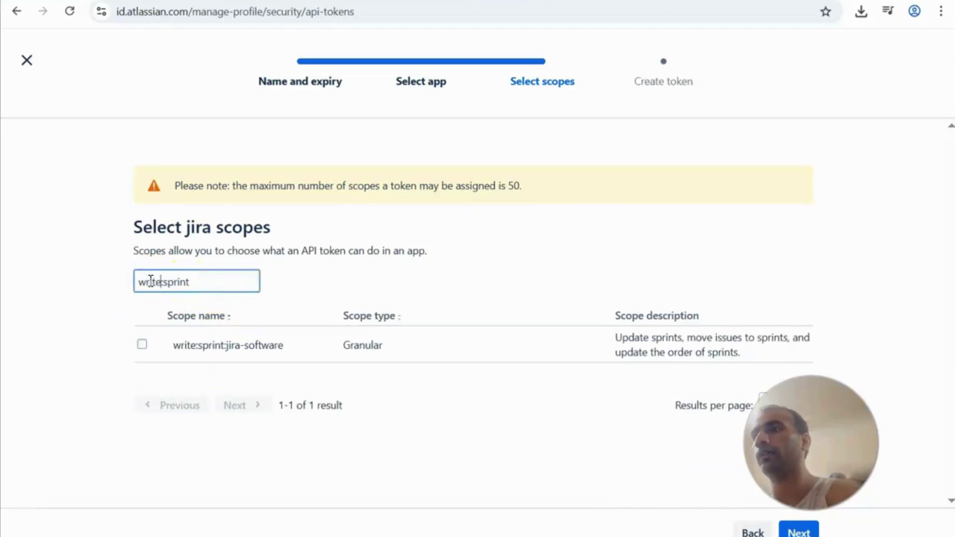
{"action": "left_click", "coordinate": [142, 344]}
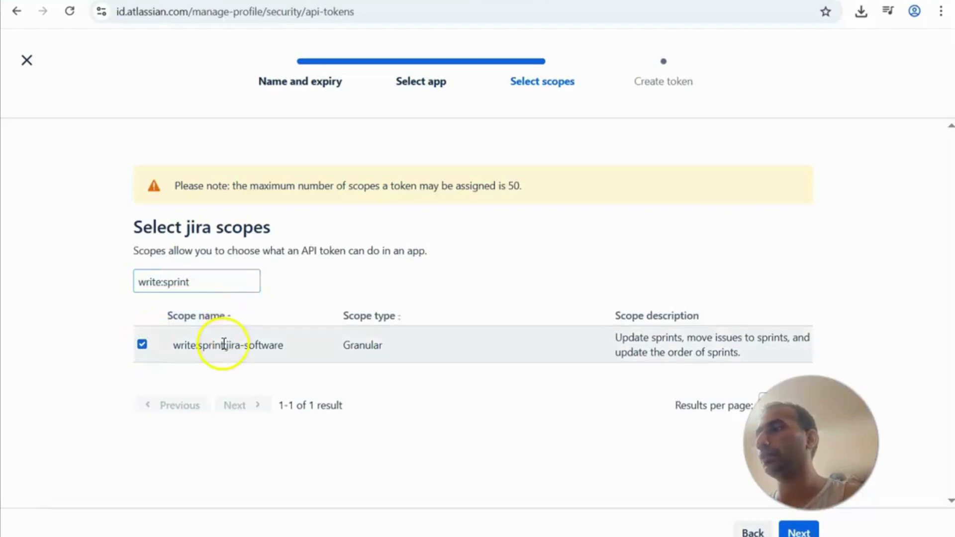
{"action": "double_click", "coordinate": [173, 283]}
{"action": "type", "text": "board"}
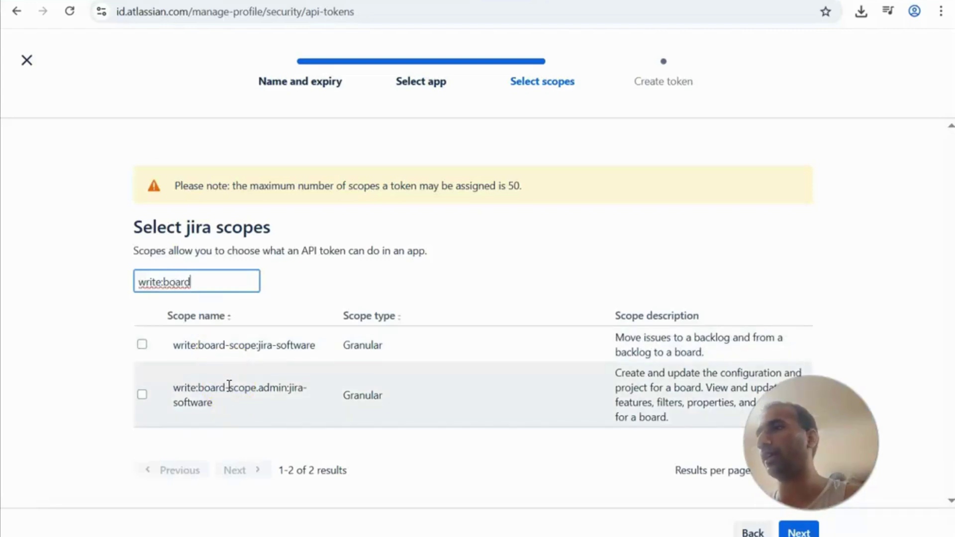
{"action": "left_click", "coordinate": [142, 345]}
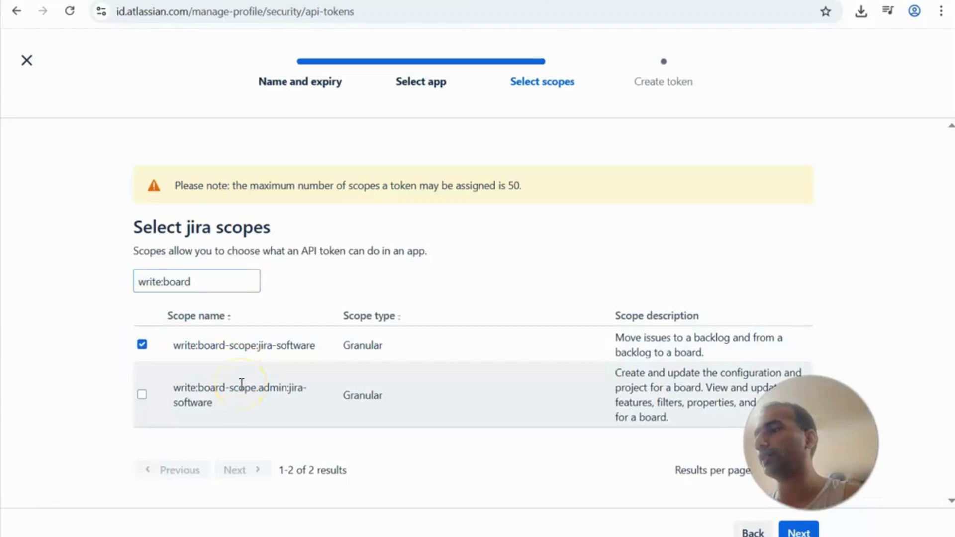
- Filter the Jira scopes by "write:project" and select write:project:jira
{"action": "double_click", "coordinate": [174, 281]}
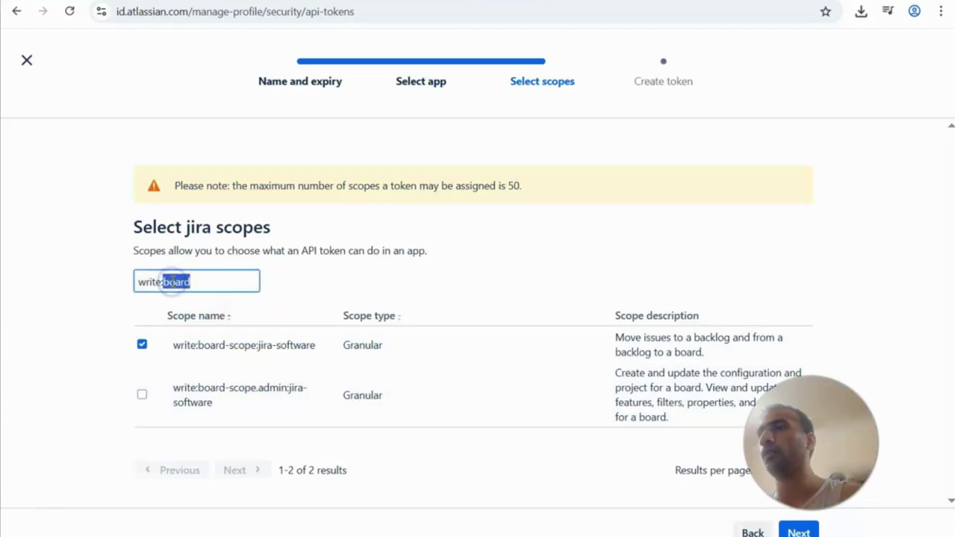
{"action": "type", "text": "project"}
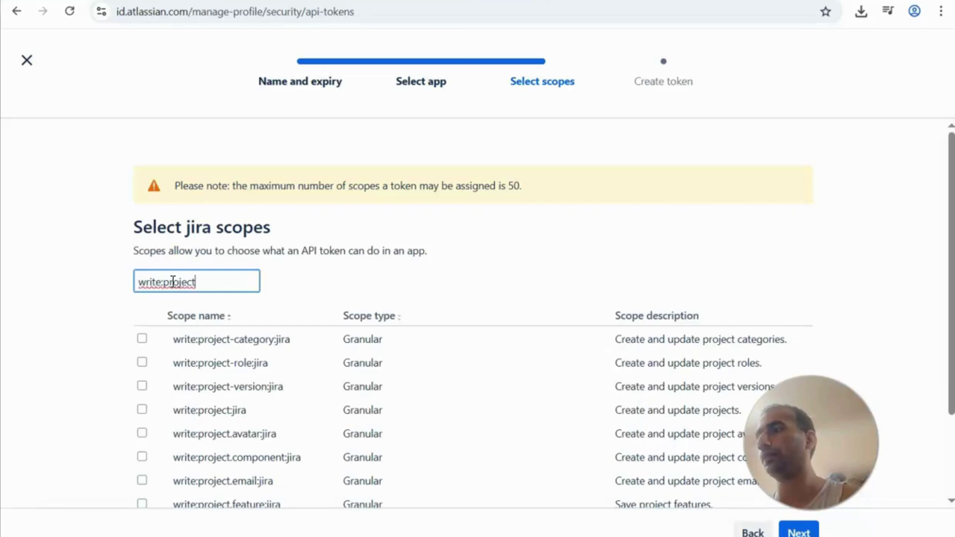
{"action": "left_click", "coordinate": [141, 409]}
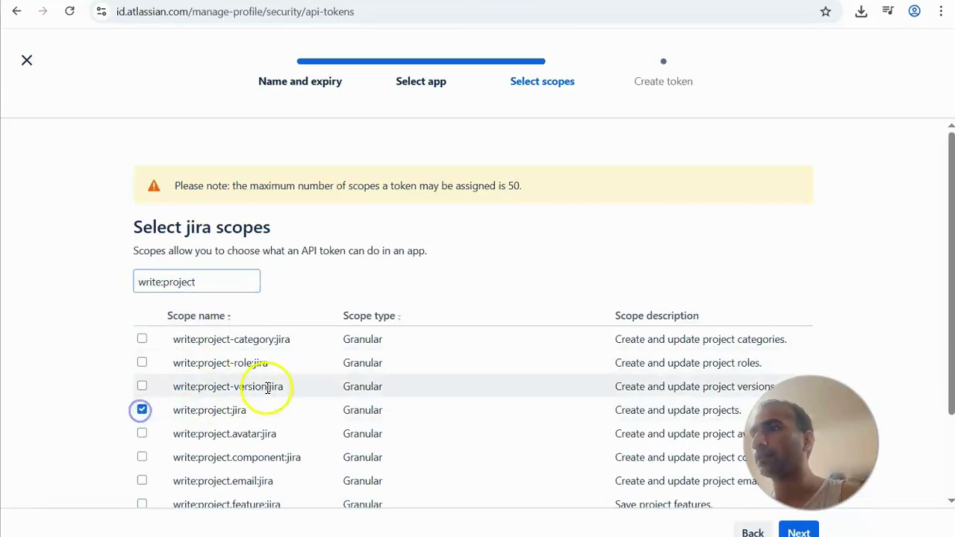
- Finish the scope selection, review the token's summary and create the API token
{"action": "scroll", "coordinate": [259, 386], "scroll_direction": "down", "scroll_amount": 2}
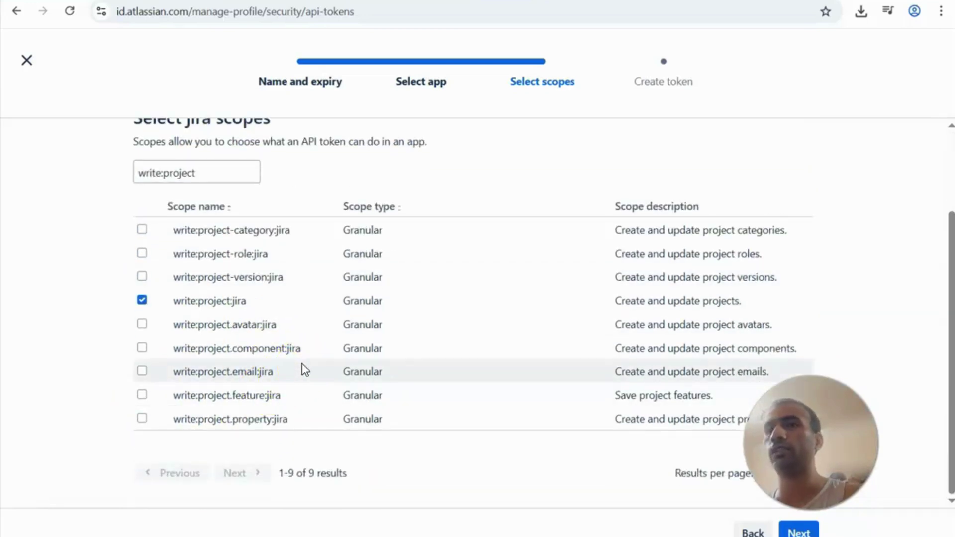
{"action": "left_click", "coordinate": [796, 531]}
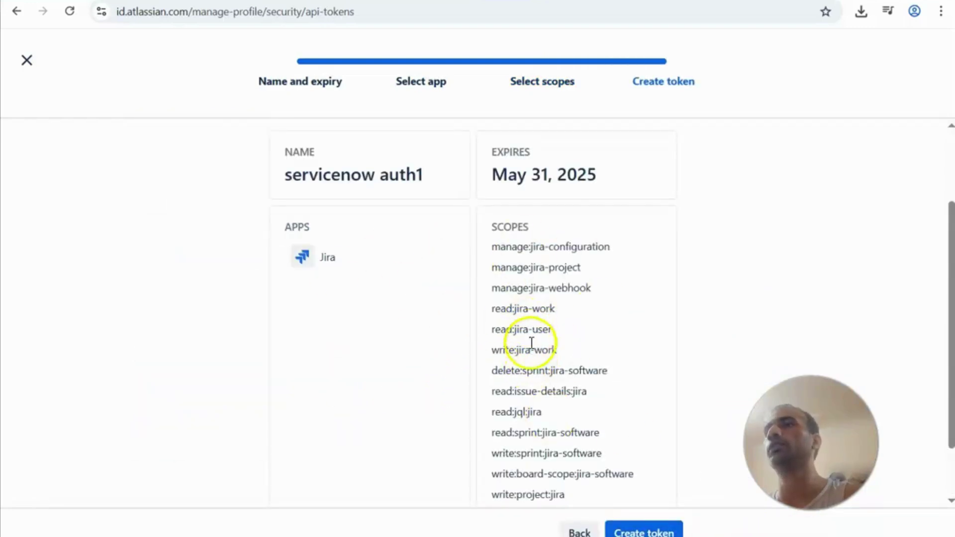
{"action": "scroll", "coordinate": [533, 341], "scroll_direction": "down", "scroll_amount": 2}
{"action": "left_click", "coordinate": [639, 531]}
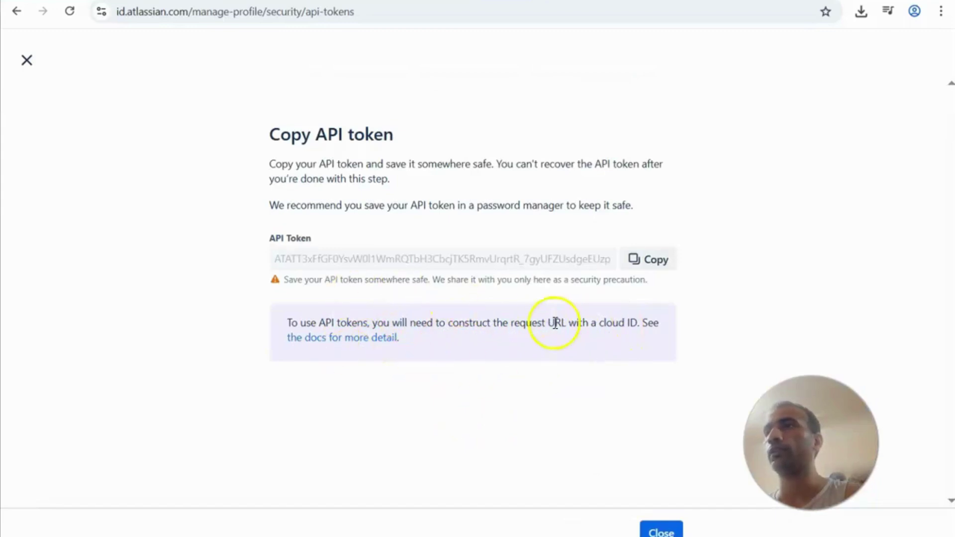
- Copy the API token, paste it into the blank "new 2" document in Notepad++, and close the token page in the browser
{"action": "left_click", "coordinate": [653, 263]}
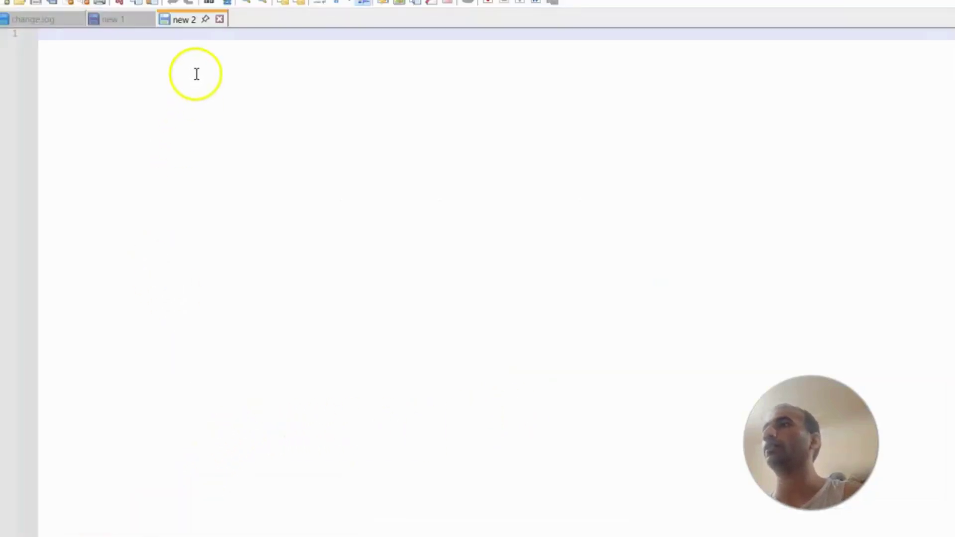
{"action": "left_click", "coordinate": [193, 49]}
{"action": "key", "text": "ctrl+v"}
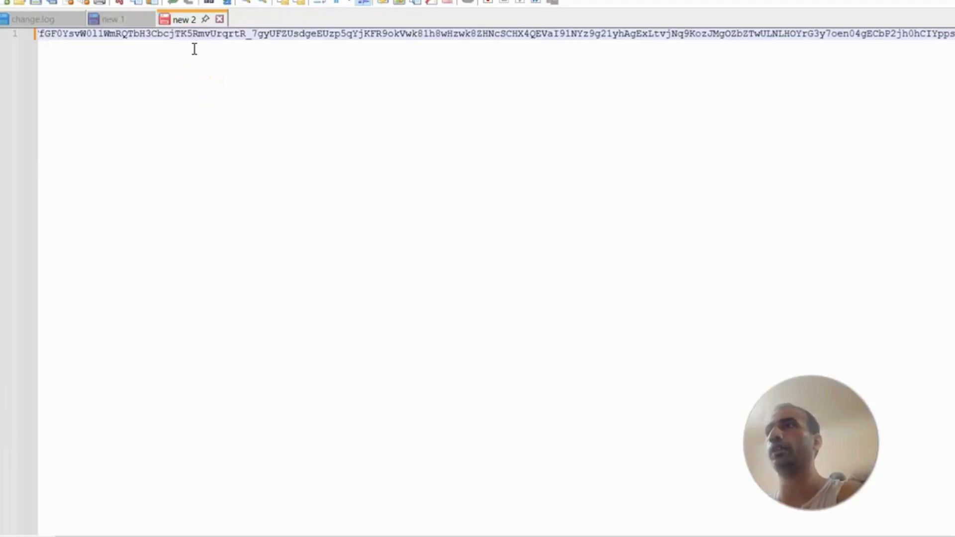
{"action": "key", "text": "Return"}
{"action": "key", "text": "Return"}
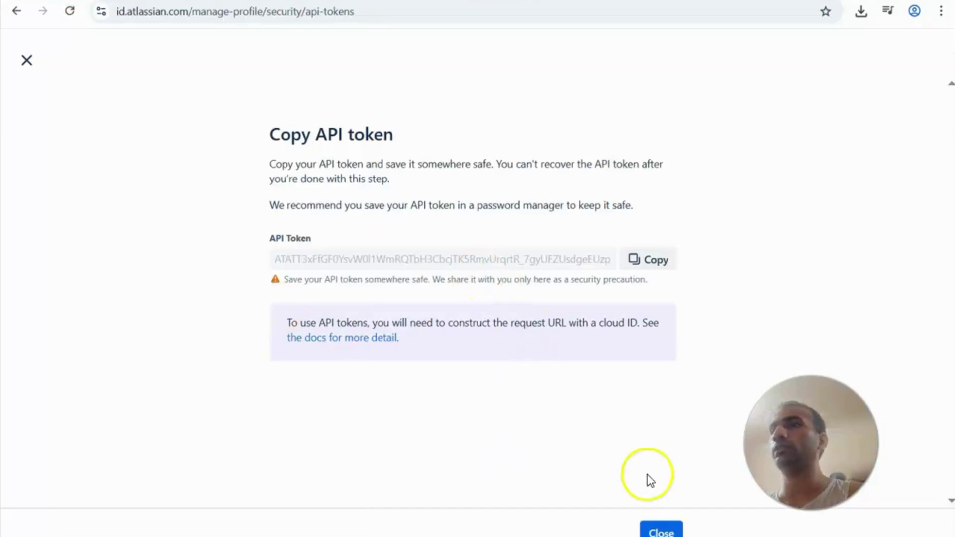
{"action": "left_click", "coordinate": [663, 528]}
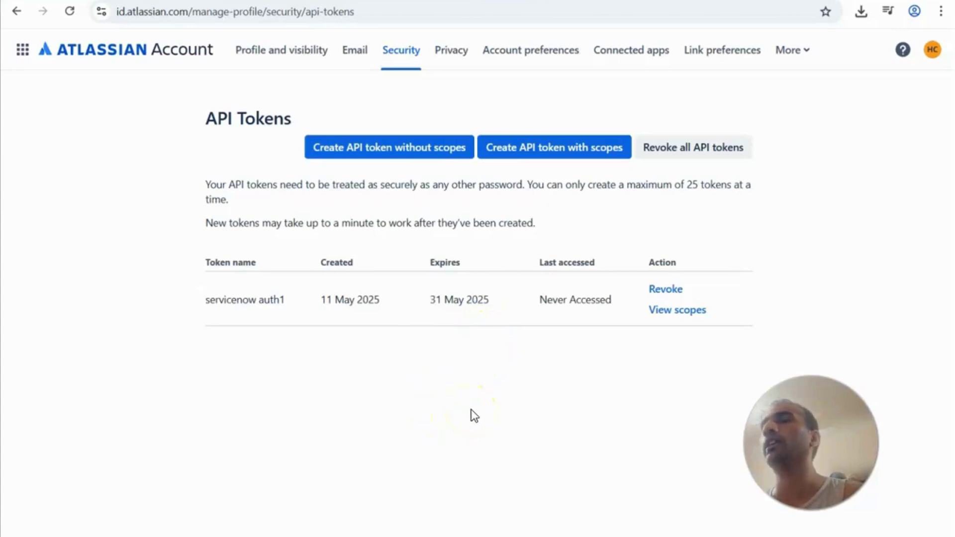
- Switch to the ServiceNow Workflow Studio connections page and open the details of the inbound Jira Spoke connection
{"action": "left_click", "coordinate": [458, 434]}
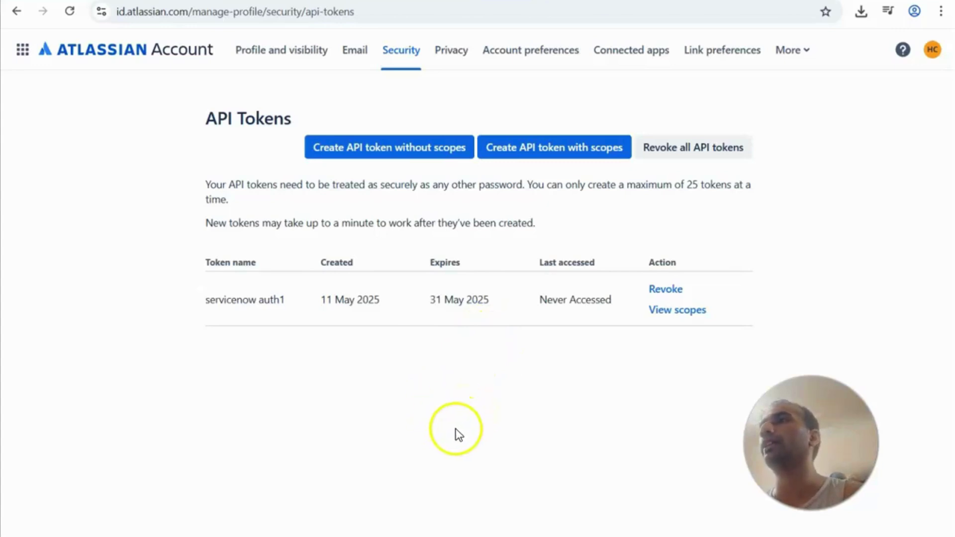
{"action": "left_click", "coordinate": [182, 1]}
{"action": "left_click", "coordinate": [202, 1]}
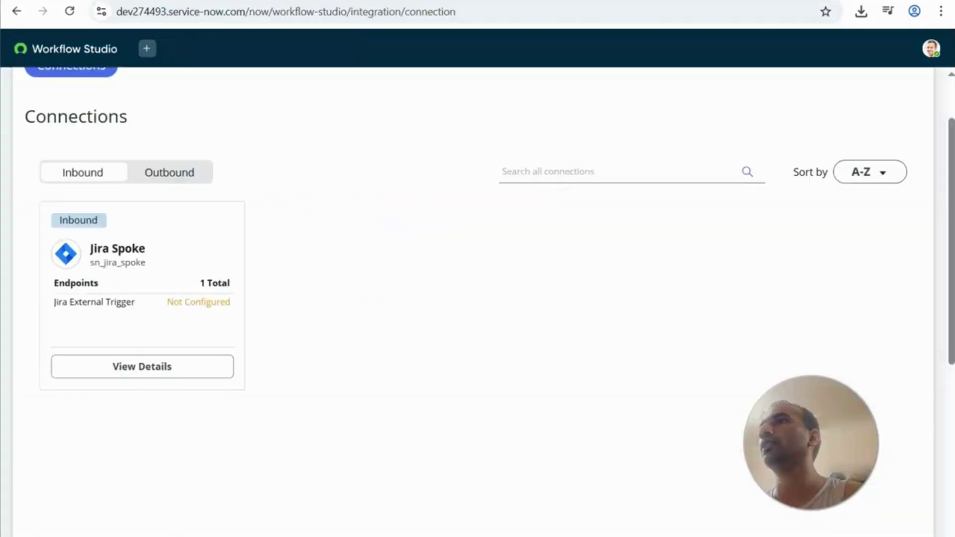
{"action": "scroll", "coordinate": [350, 302], "scroll_direction": "up", "scroll_amount": 2}
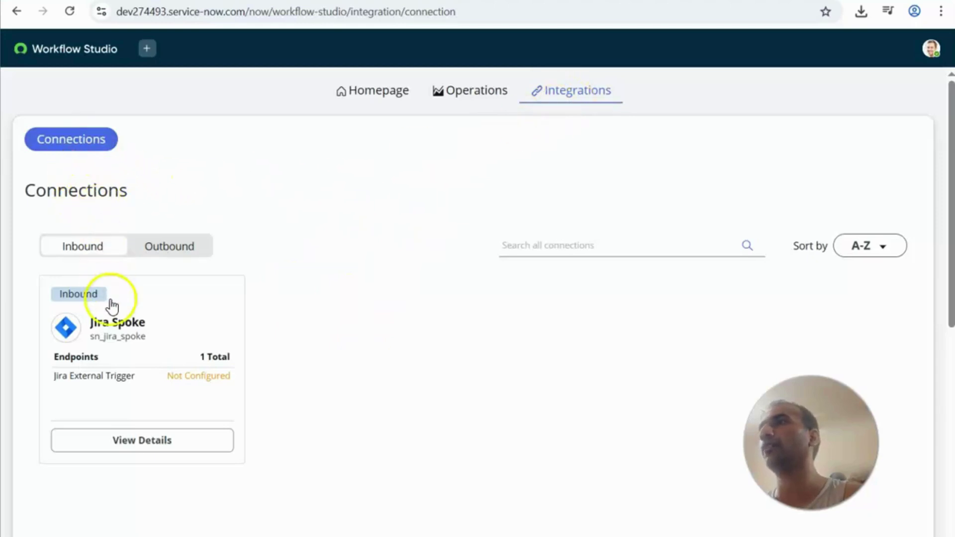
{"action": "left_click", "coordinate": [152, 448]}
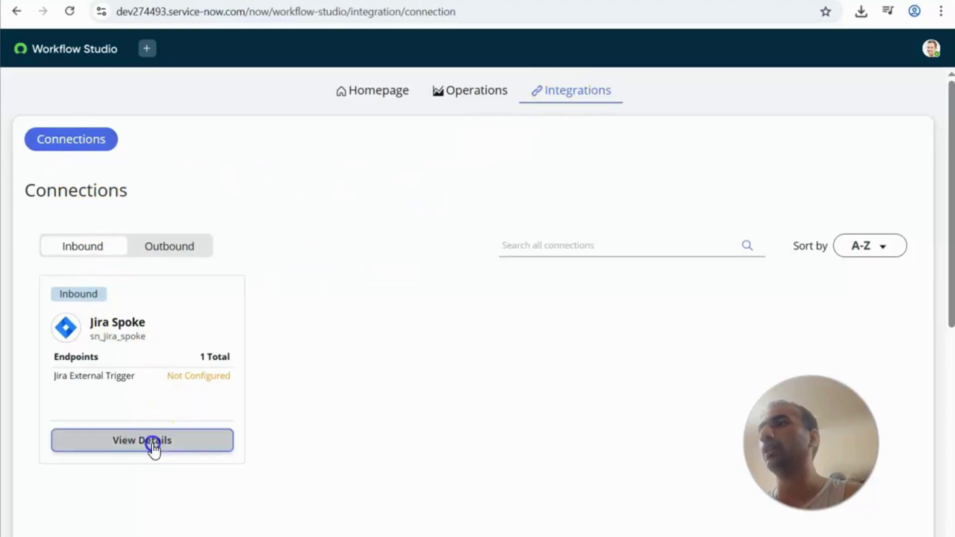
{"action": "scroll", "coordinate": [446, 307], "scroll_direction": "down", "scroll_amount": 2}
{"action": "scroll", "coordinate": [449, 313], "scroll_direction": "down", "scroll_amount": 2}
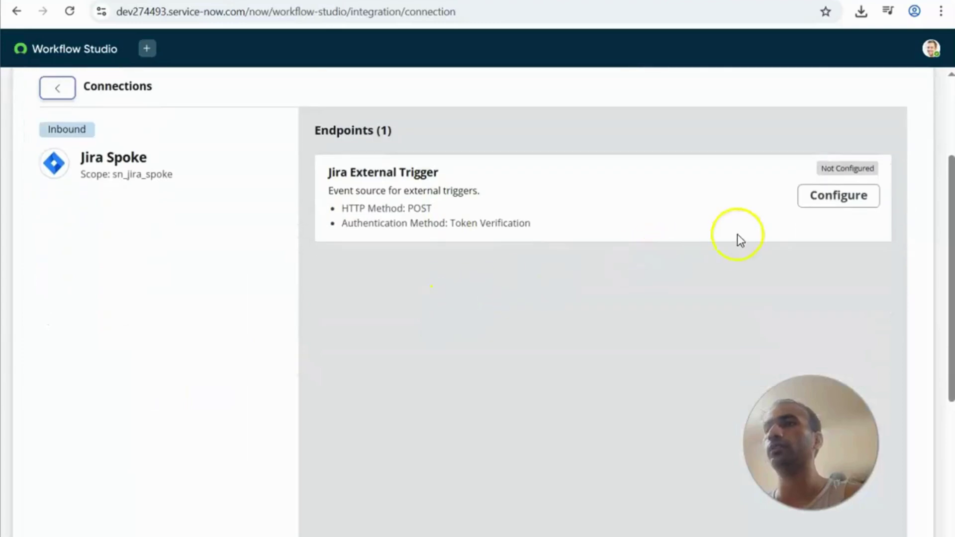
- Configure the Jira External Trigger endpoint with "jira integration" as its user and activate it
{"action": "left_click", "coordinate": [833, 195]}
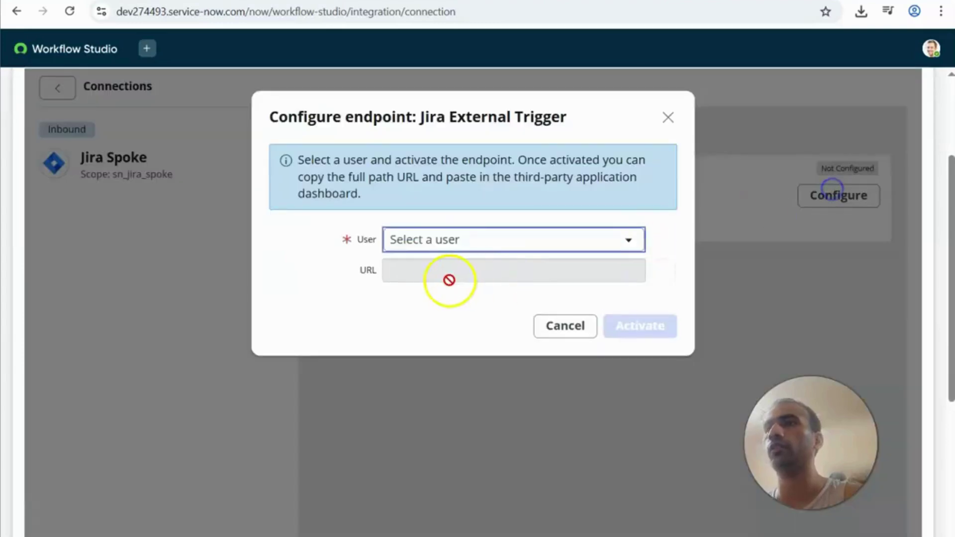
{"action": "left_click", "coordinate": [460, 241]}
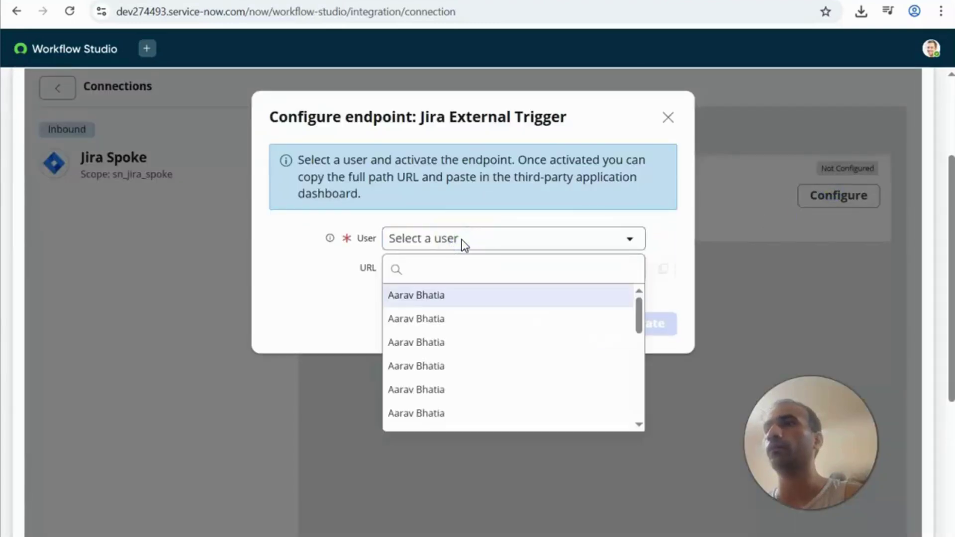
{"action": "left_click", "coordinate": [327, 288]}
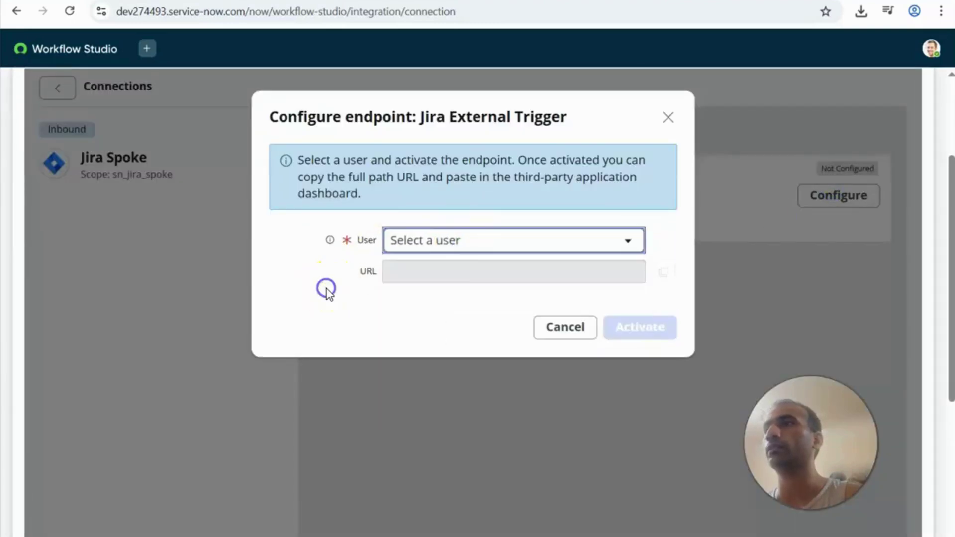
{"action": "left_click", "coordinate": [489, 249]}
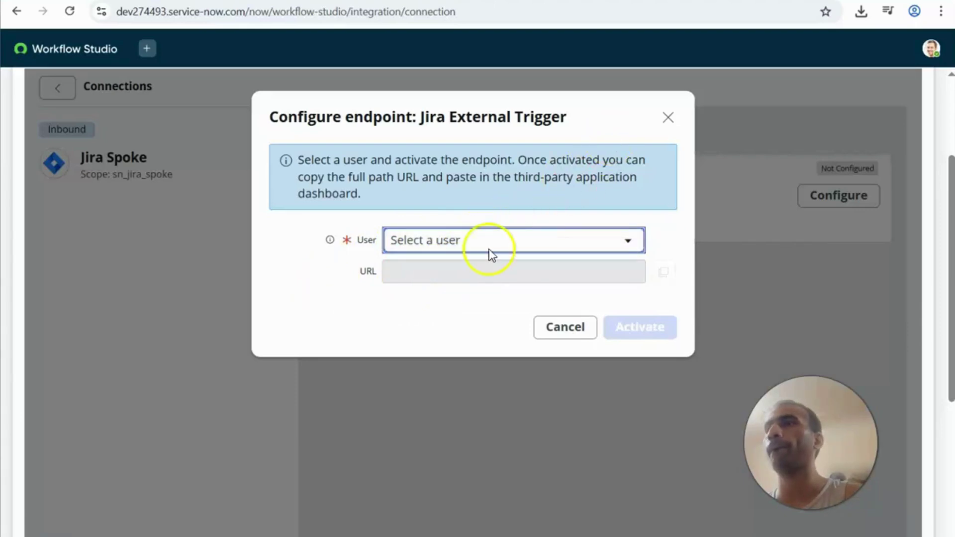
{"action": "type", "text": "jira"}
{"action": "left_click", "coordinate": [431, 296]}
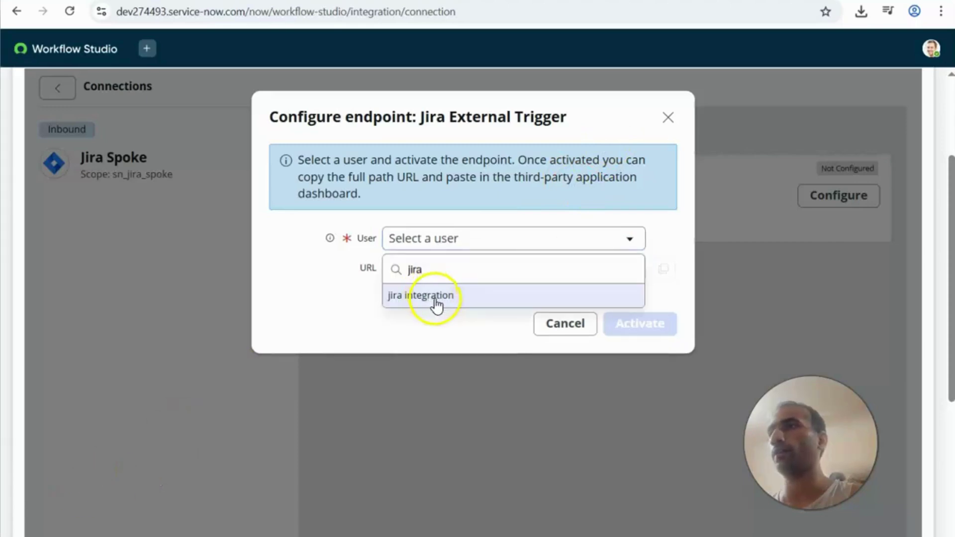
{"action": "left_click", "coordinate": [435, 300]}
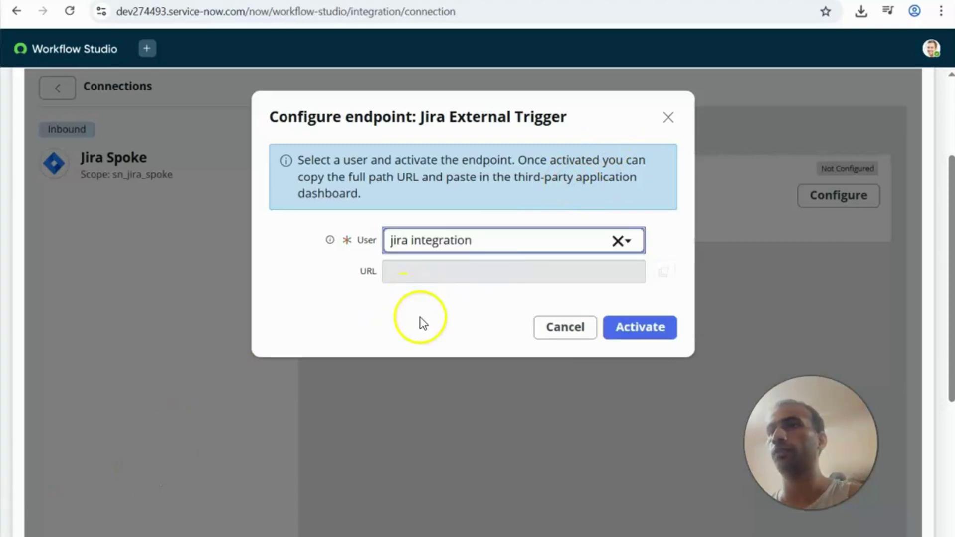
{"action": "left_click", "coordinate": [641, 326]}
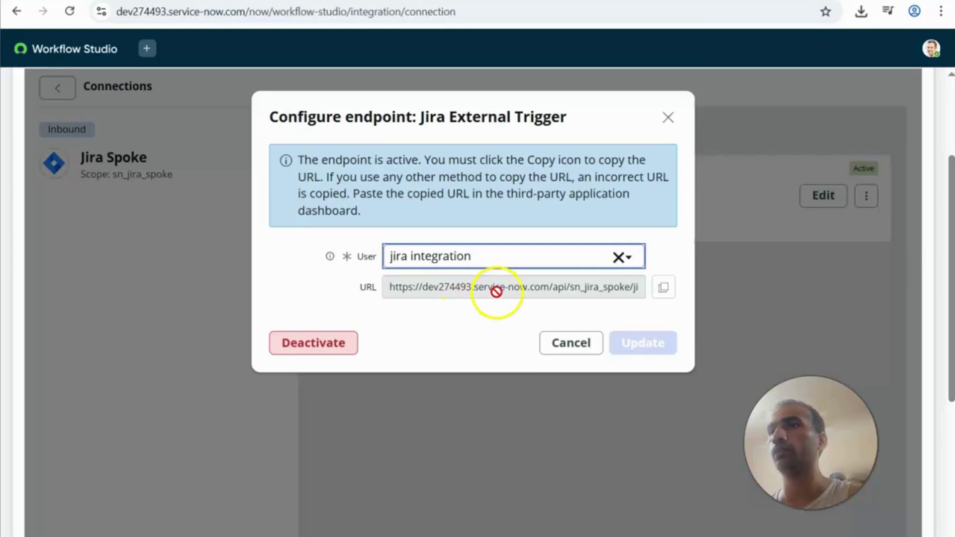
- Copy the endpoint URL with its token into the "new 2" document in Notepad++ and close the endpoint configuration in Workflow Studio
{"action": "left_click", "coordinate": [662, 293]}
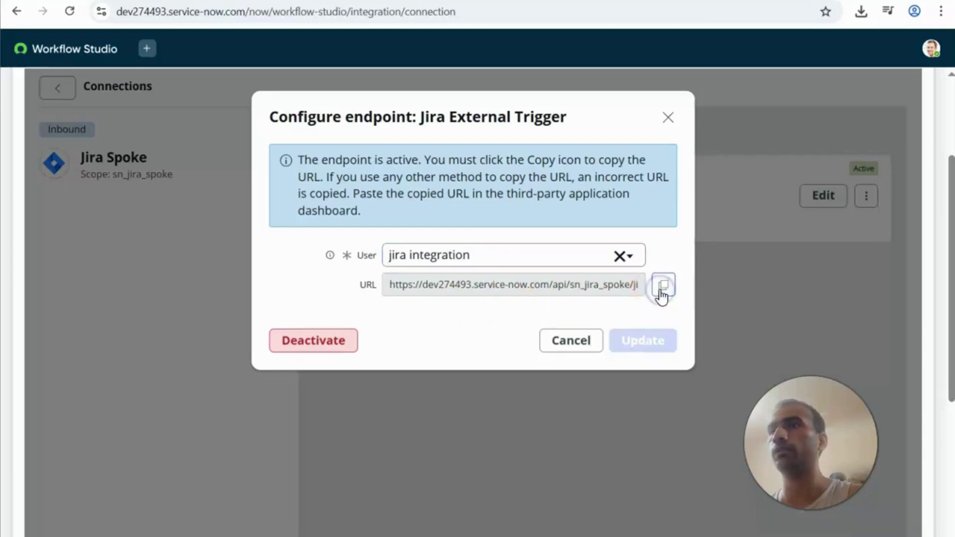
{"action": "left_click", "coordinate": [647, 536]}
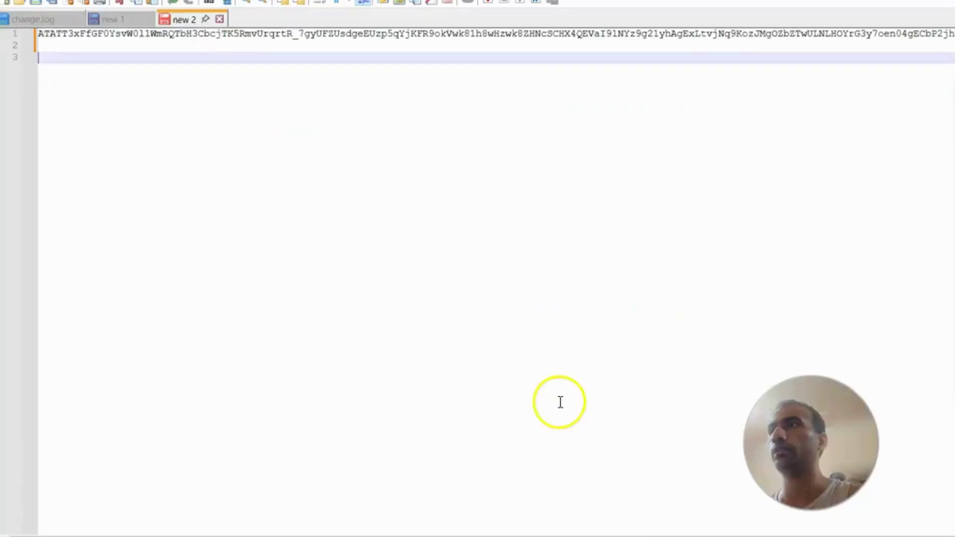
{"action": "key", "text": "ctrl+v"}
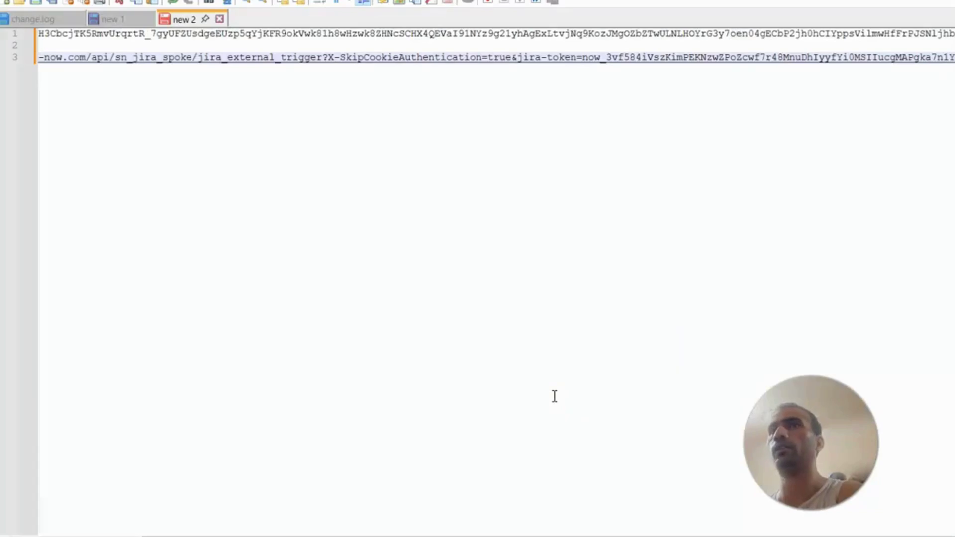
{"action": "key", "text": "Return"}
{"action": "key", "text": "Return"}
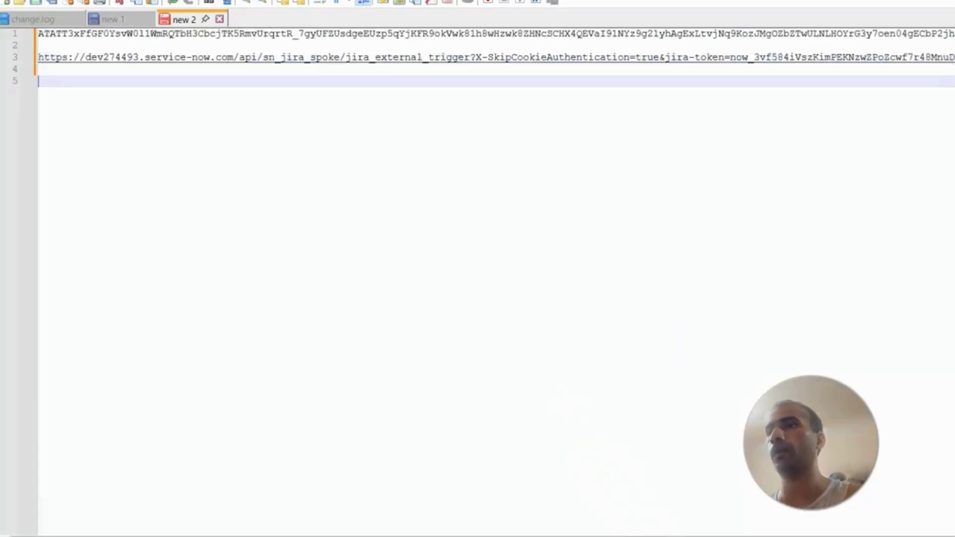
{"action": "left_click", "coordinate": [632, 536]}
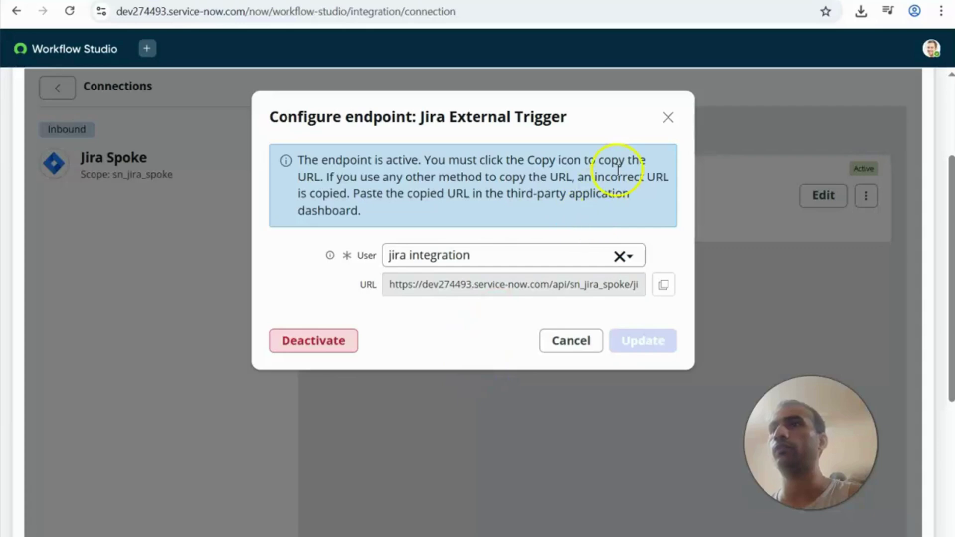
{"action": "left_click", "coordinate": [668, 119]}
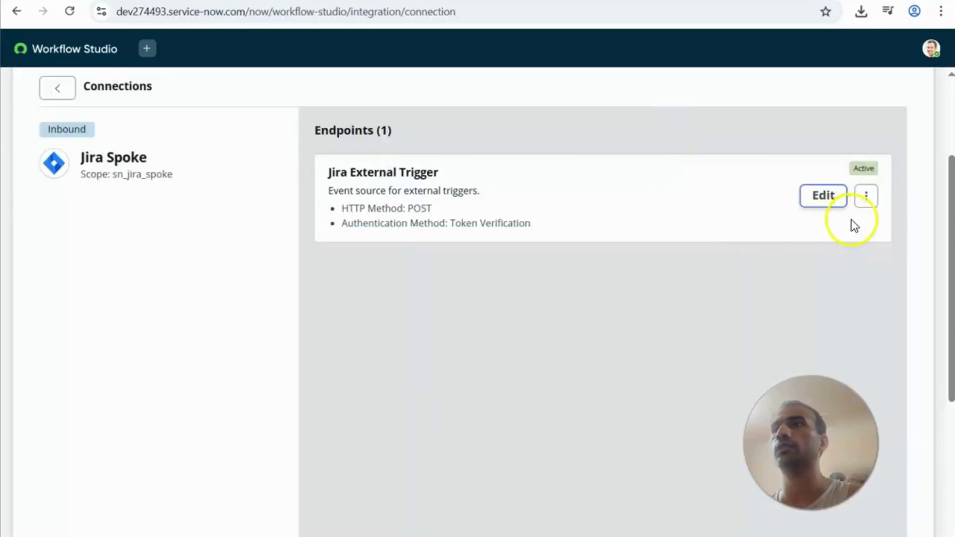
{"action": "left_click", "coordinate": [866, 201]}
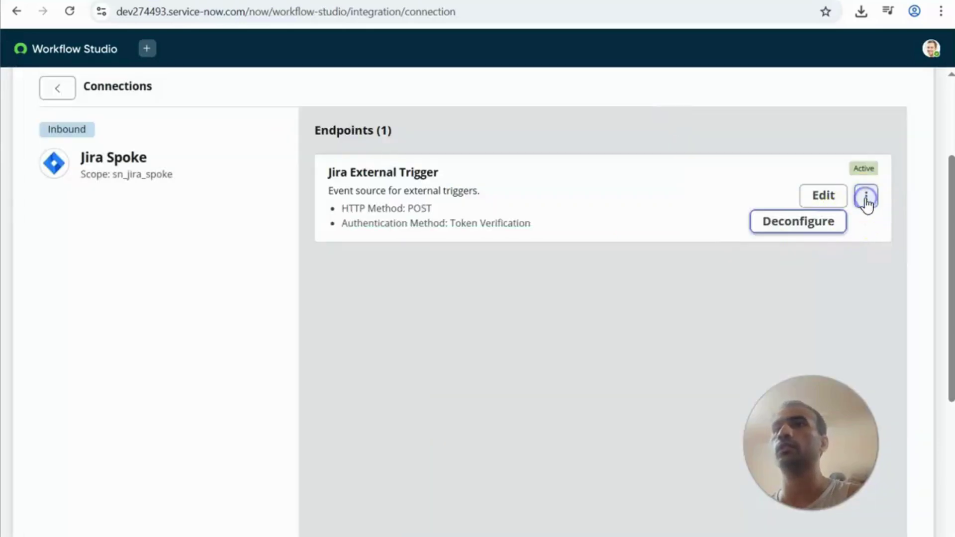
{"action": "left_click", "coordinate": [750, 274]}
- Open the sn_jira_spoke.Jira alias in Connection & Credential Aliases and start creating a new connection and credential for it
{"action": "left_click", "coordinate": [162, 536]}
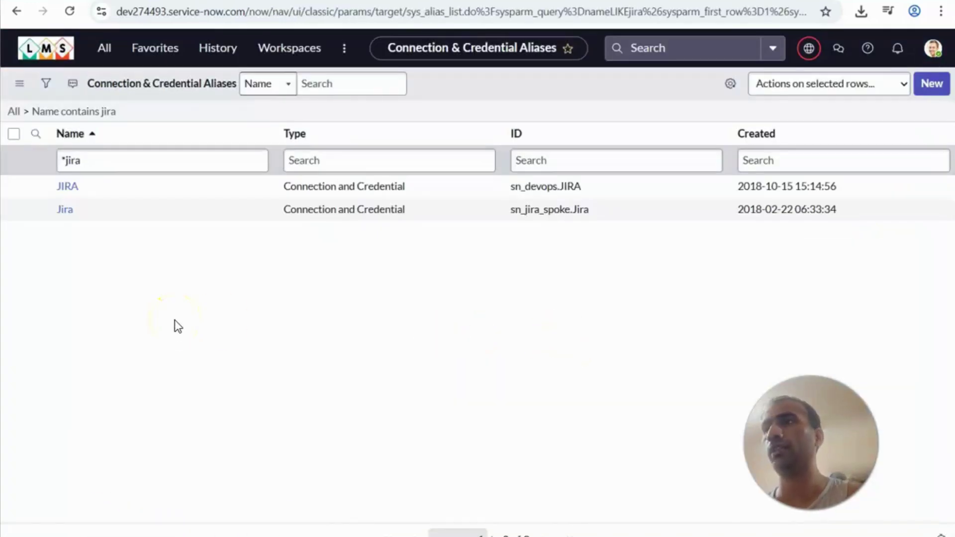
{"action": "left_click", "coordinate": [65, 210]}
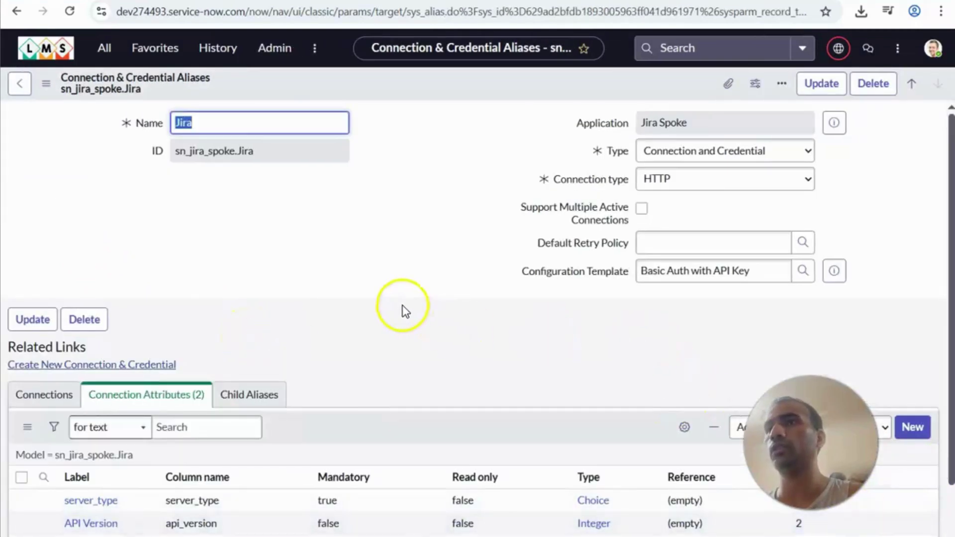
{"action": "scroll", "coordinate": [403, 309], "scroll_direction": "down", "scroll_amount": 1}
{"action": "left_click", "coordinate": [45, 326]}
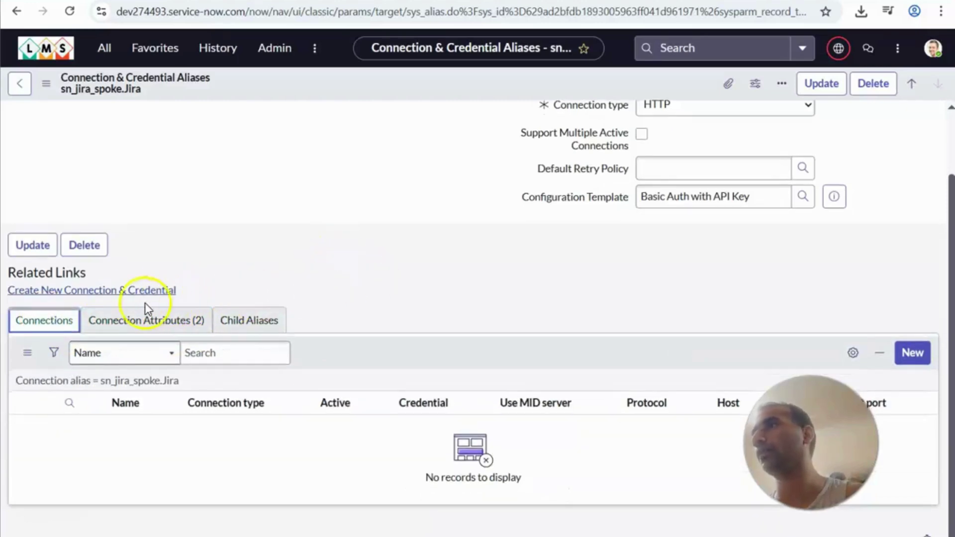
{"action": "left_click", "coordinate": [129, 291]}
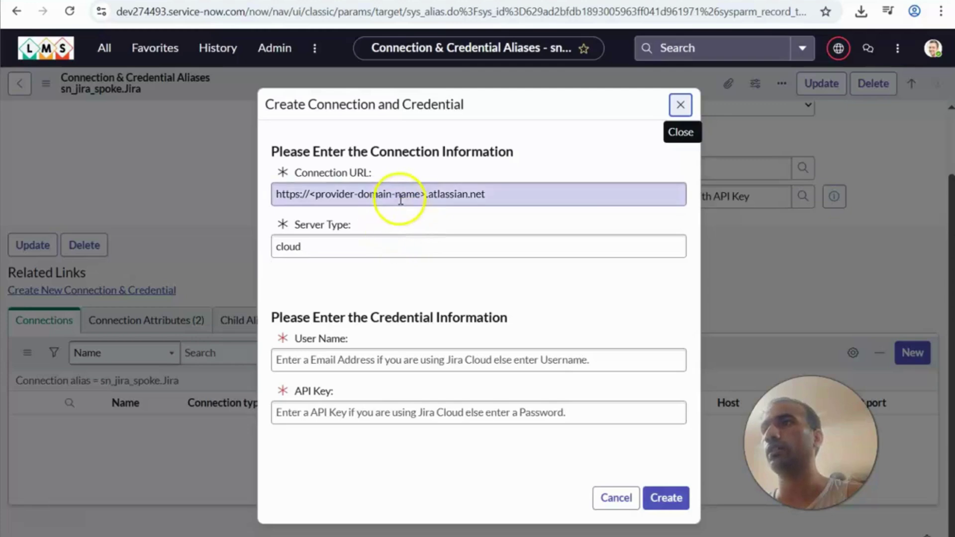
{"action": "left_click", "coordinate": [423, 198]}
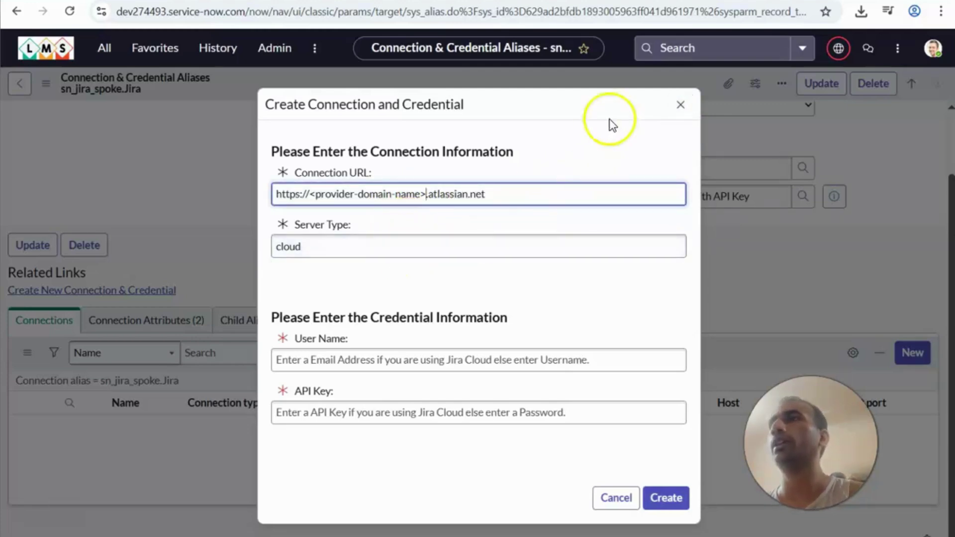
{"action": "left_click", "coordinate": [628, 1]}
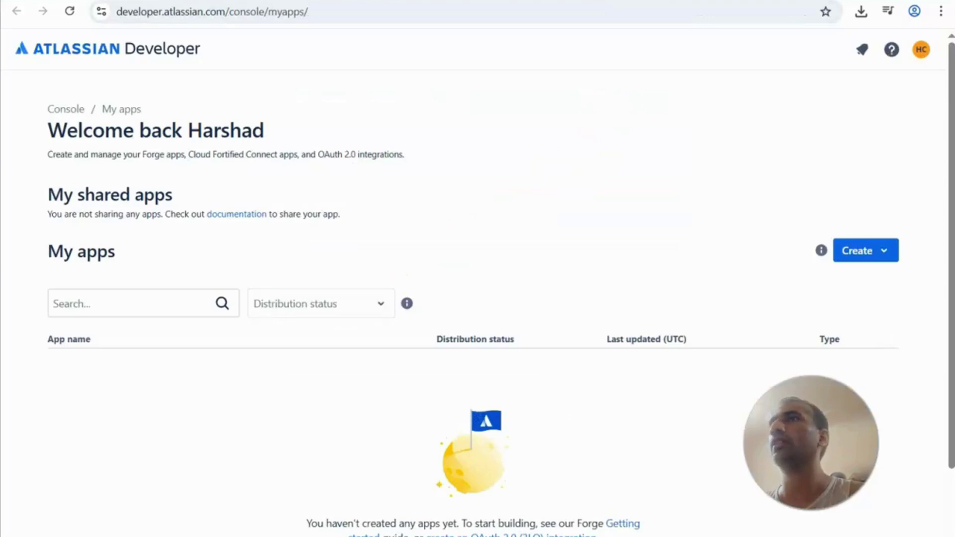
{"action": "key", "text": "ctrl+Tab"}
{"action": "key", "text": "ctrl+Tab"}
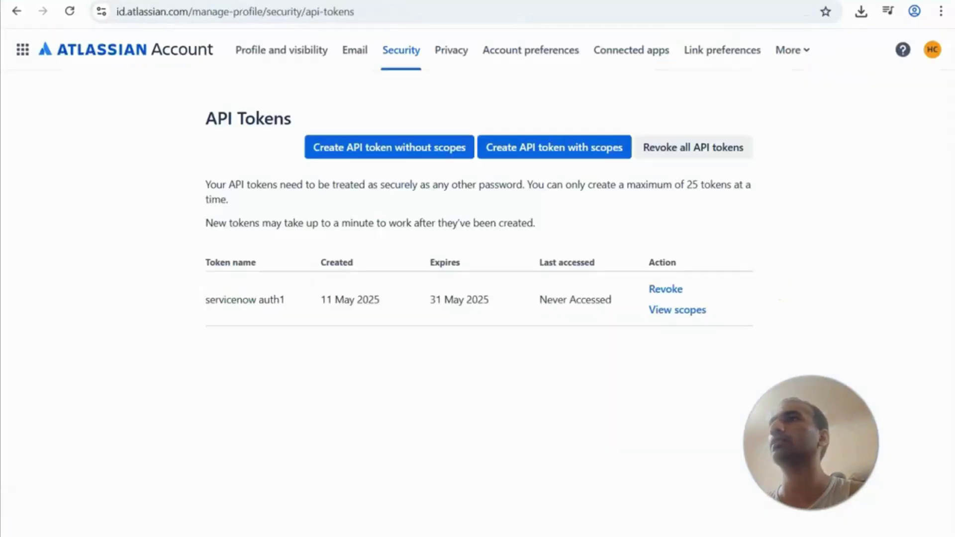
{"action": "key", "text": "ctrl+Tab"}
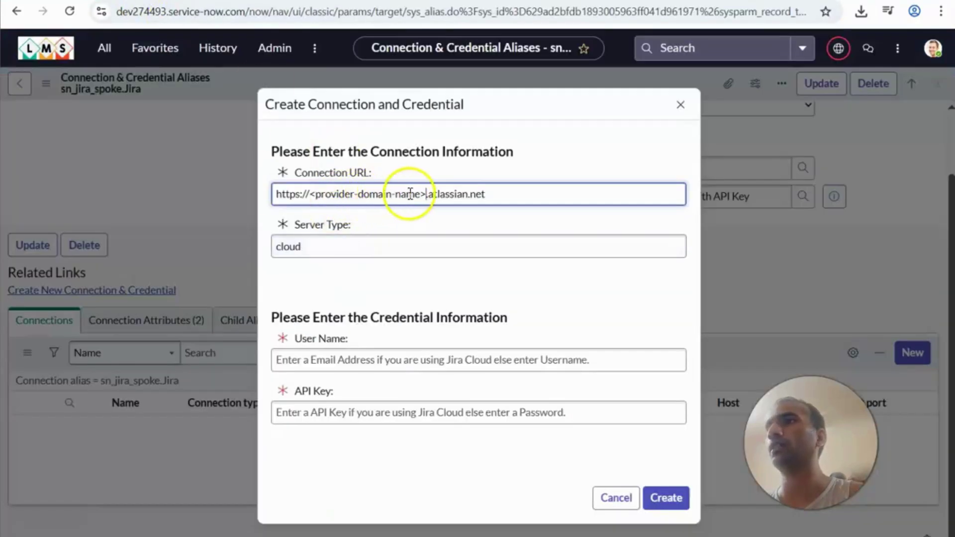
{"action": "left_click_drag", "start_coordinate": [425, 194], "coordinate": [313, 196]}
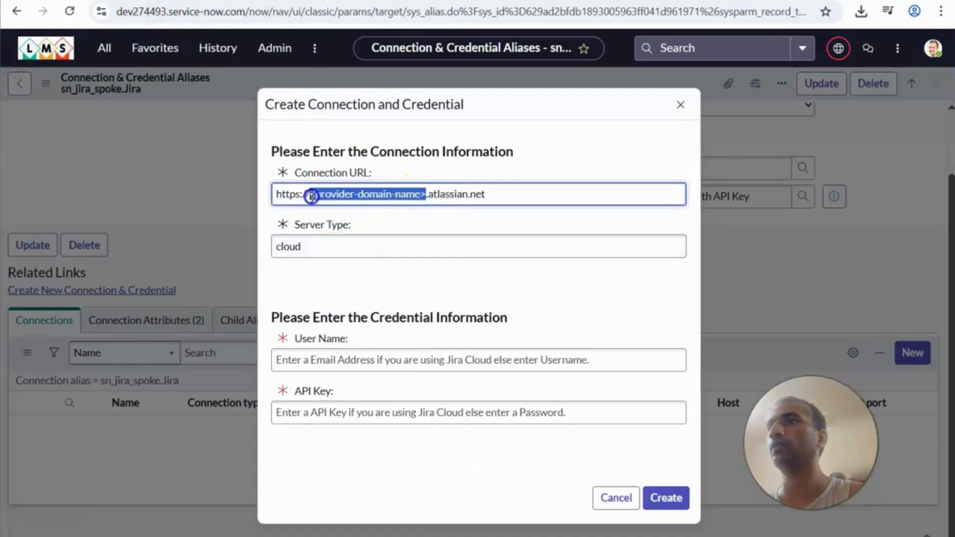
{"action": "key", "text": "BackSpace"}
{"action": "type", "text": "testi"}
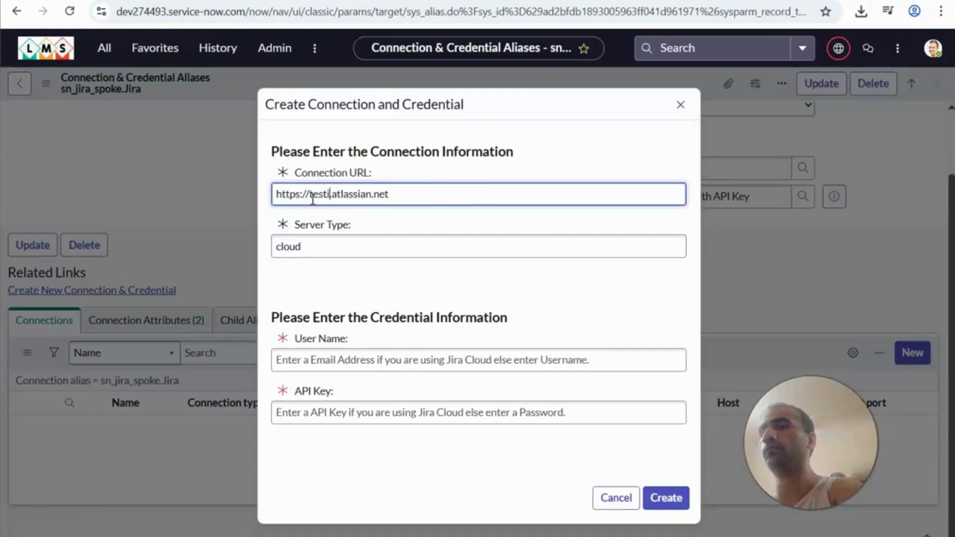
{"action": "type", "text": "ngtoday"}
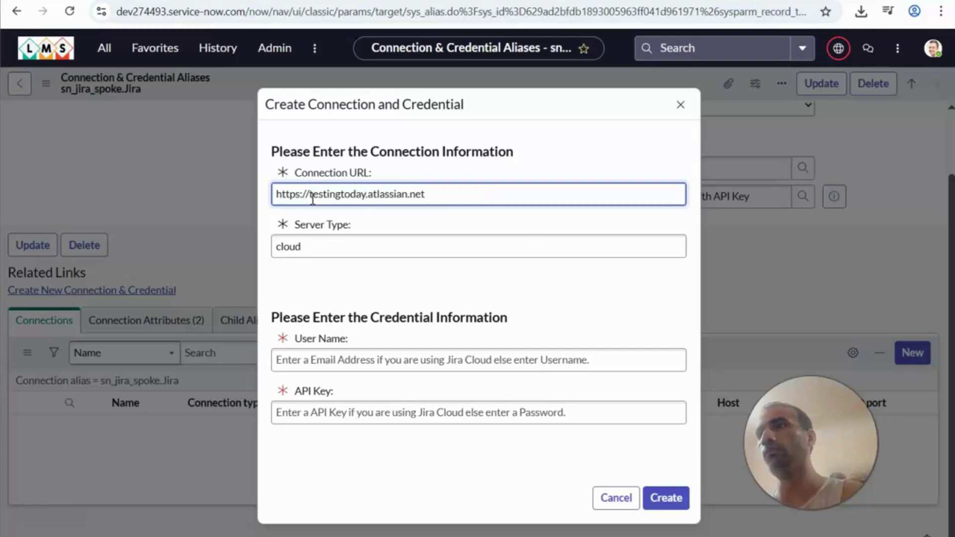
- Set the credential's user name to integration.user and fill in the API key with the Atlassian API token saved in Notepad++
{"action": "left_click", "coordinate": [392, 357]}
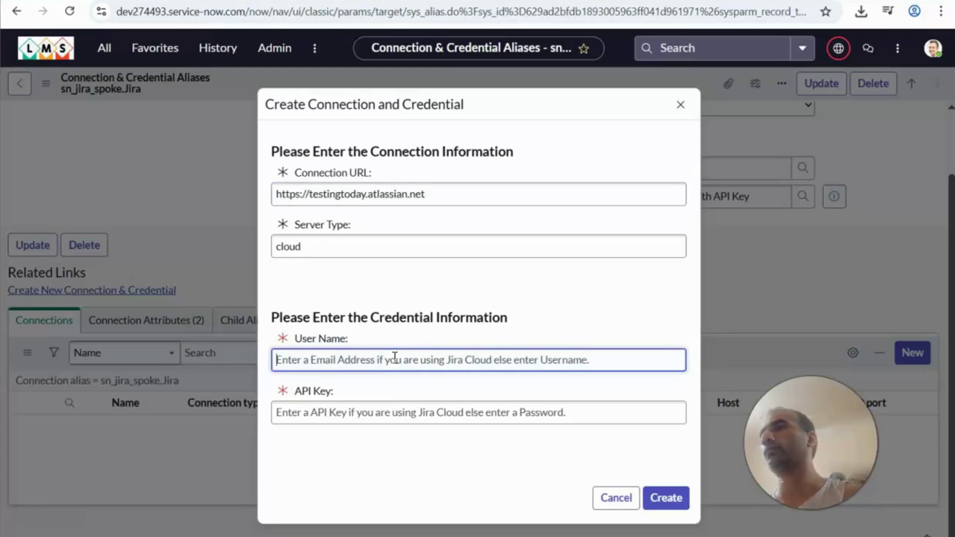
{"action": "type", "text": "integration.user"}
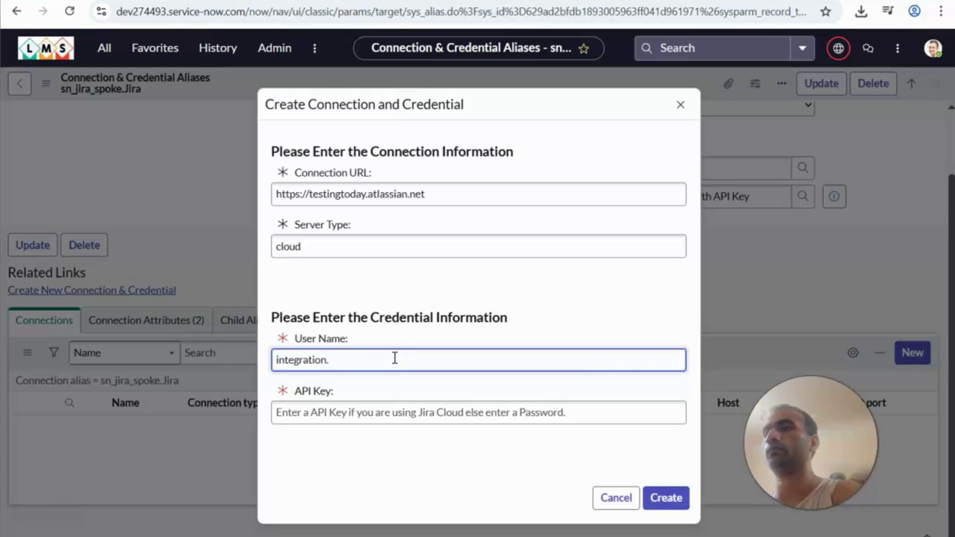
{"action": "left_click", "coordinate": [407, 412]}
{"action": "key", "text": "alt+Tab"}
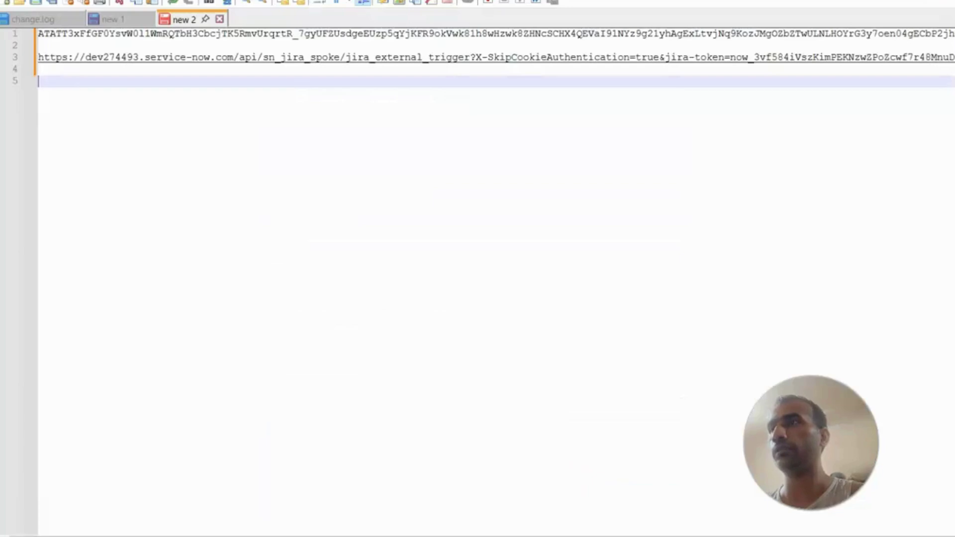
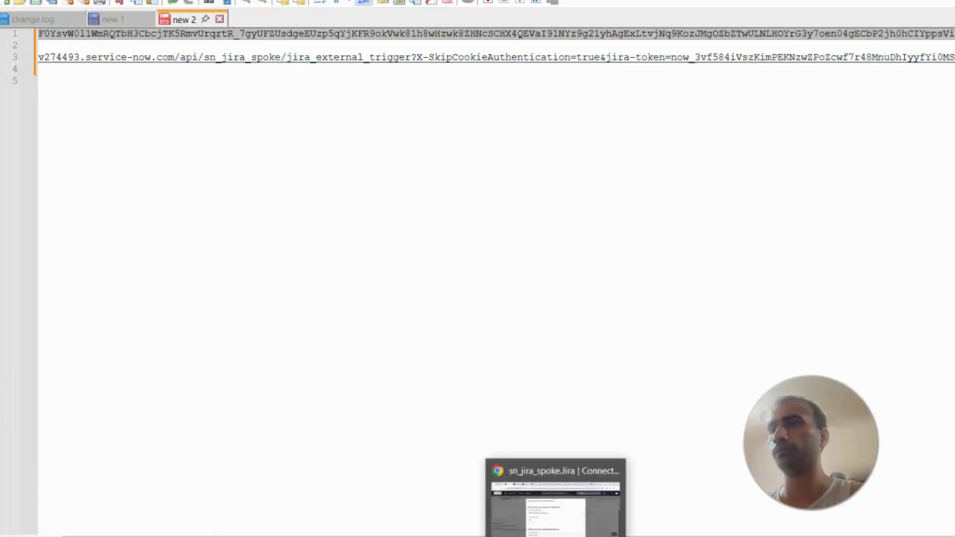
{"action": "left_click", "coordinate": [499, 463]}
{"action": "left_click", "coordinate": [324, 414]}
{"action": "key", "text": "ctrl+v"}
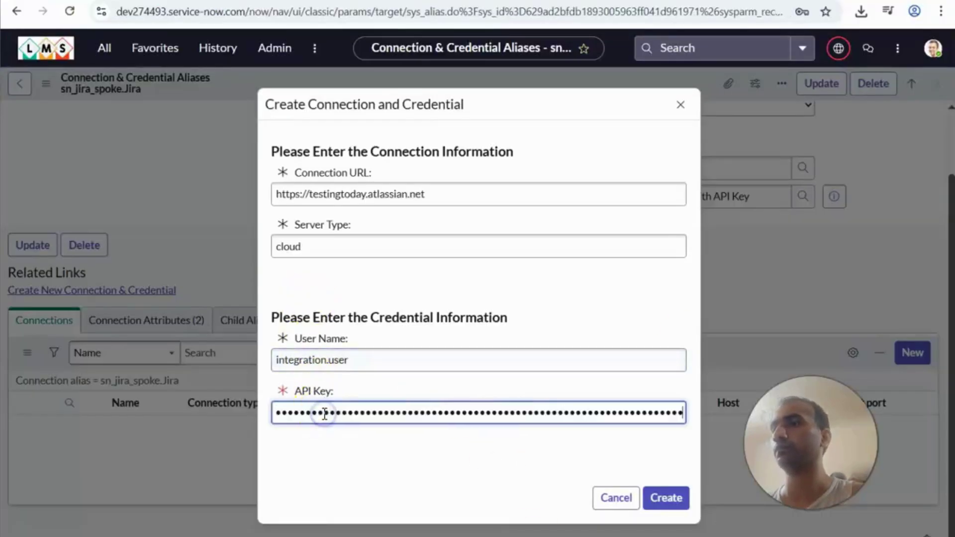
- Create the connection and credential for the Jira alias and open the resulting Jira Spoke Connection record
{"action": "left_click", "coordinate": [665, 497]}
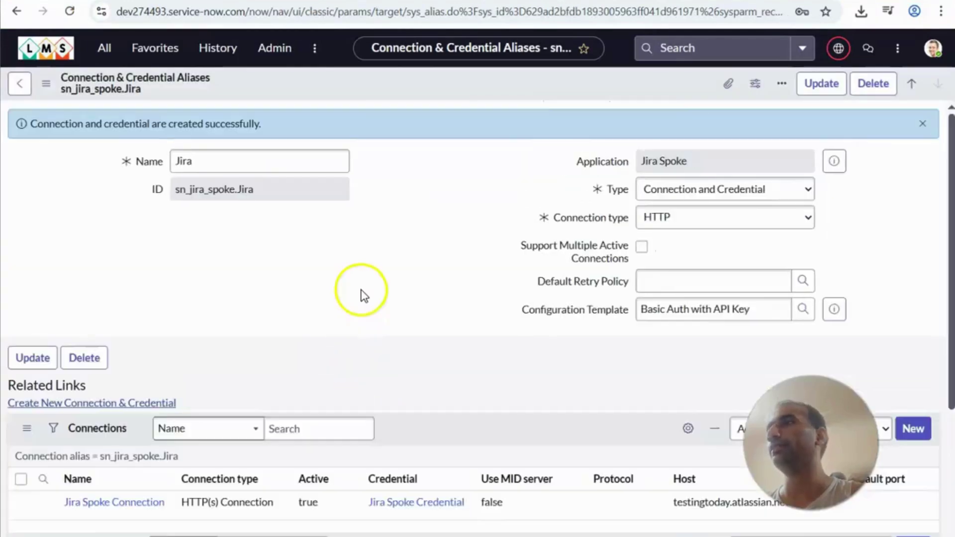
{"action": "scroll", "coordinate": [275, 309], "scroll_direction": "down", "scroll_amount": 3}
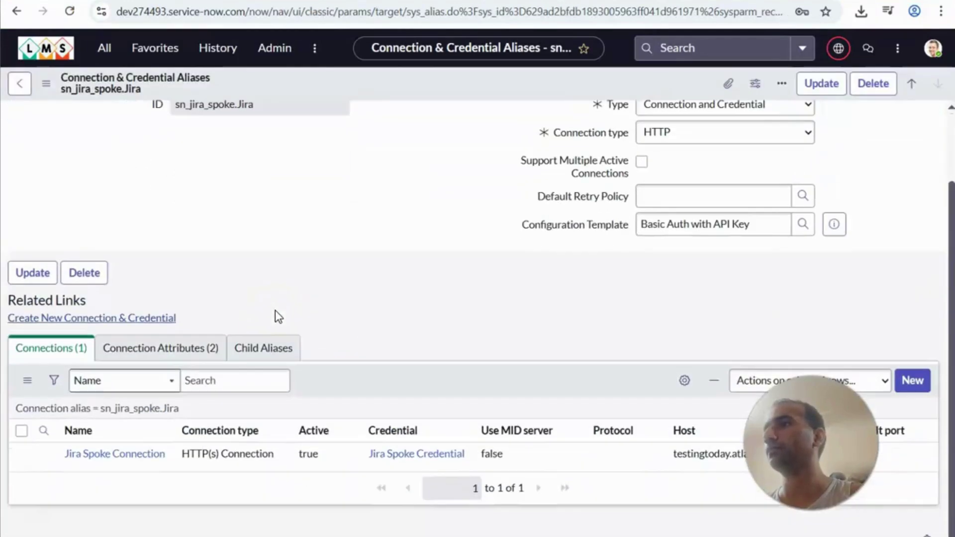
{"action": "left_click", "coordinate": [138, 460]}
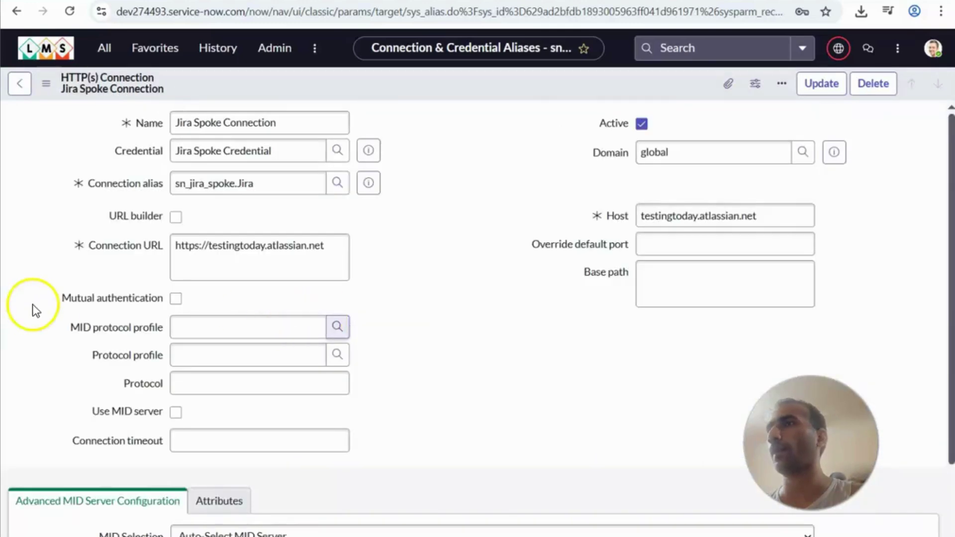
{"action": "scroll", "coordinate": [40, 306], "scroll_direction": "down", "scroll_amount": 2}
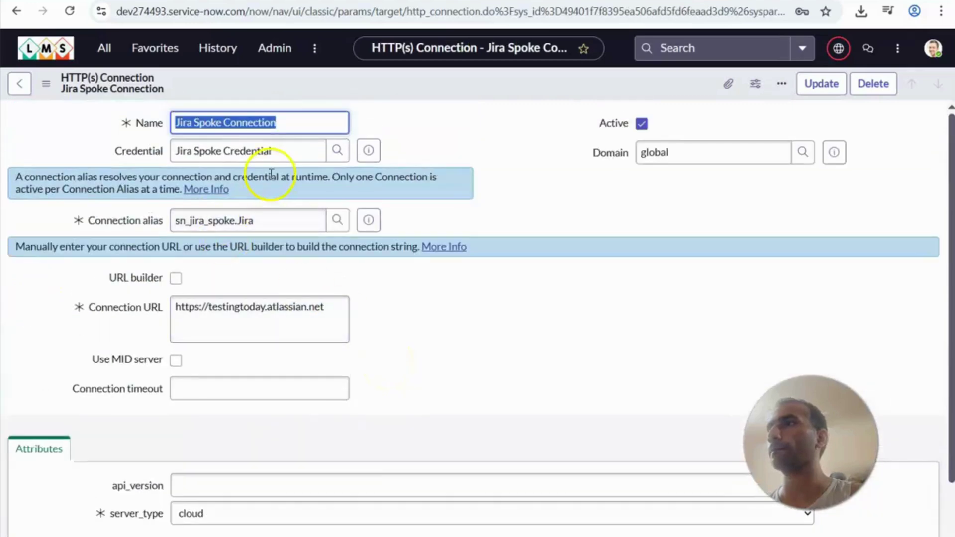
- Open the Jira Spoke Credential record from the connection's credential reference and select its whole user name
{"action": "left_click", "coordinate": [368, 151]}
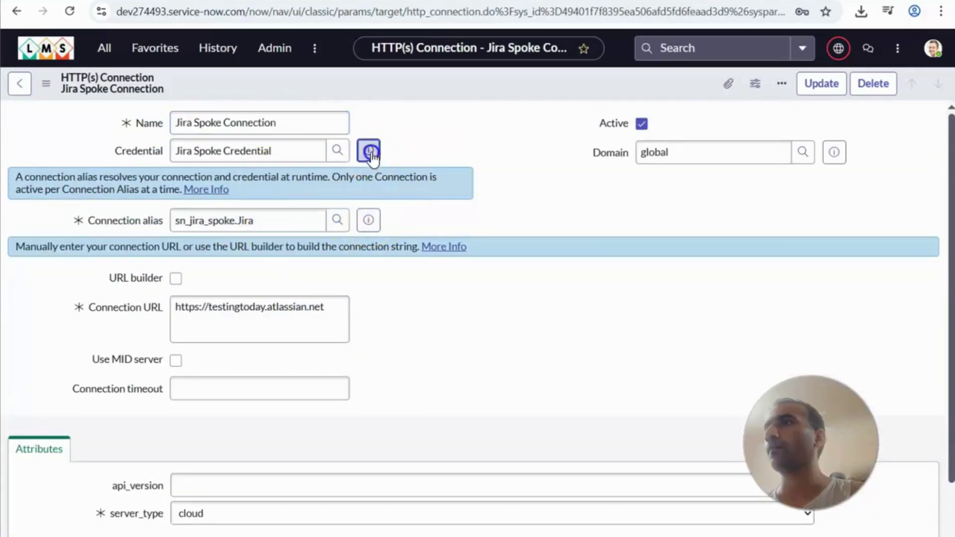
{"action": "left_click", "coordinate": [562, 188]}
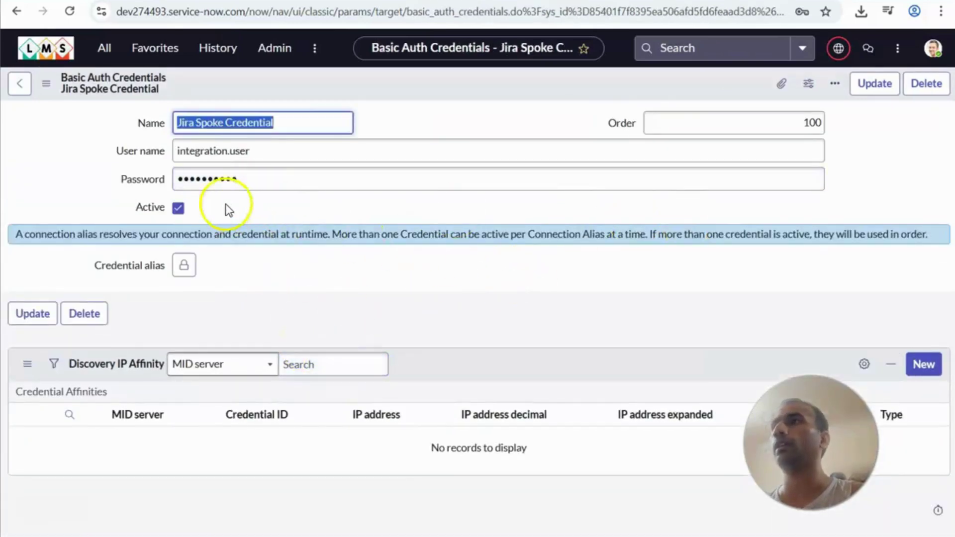
{"action": "left_click", "coordinate": [266, 152]}
{"action": "left_click", "coordinate": [112, 152]}
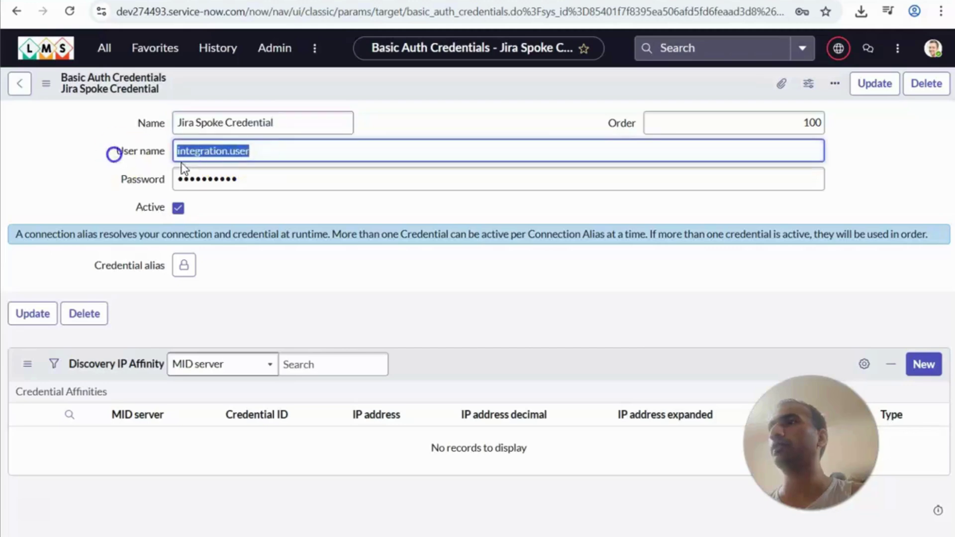
- Switch to the Jira site and open the account details to look up the signed-in account's e-mail
{"action": "left_click", "coordinate": [398, 0]}
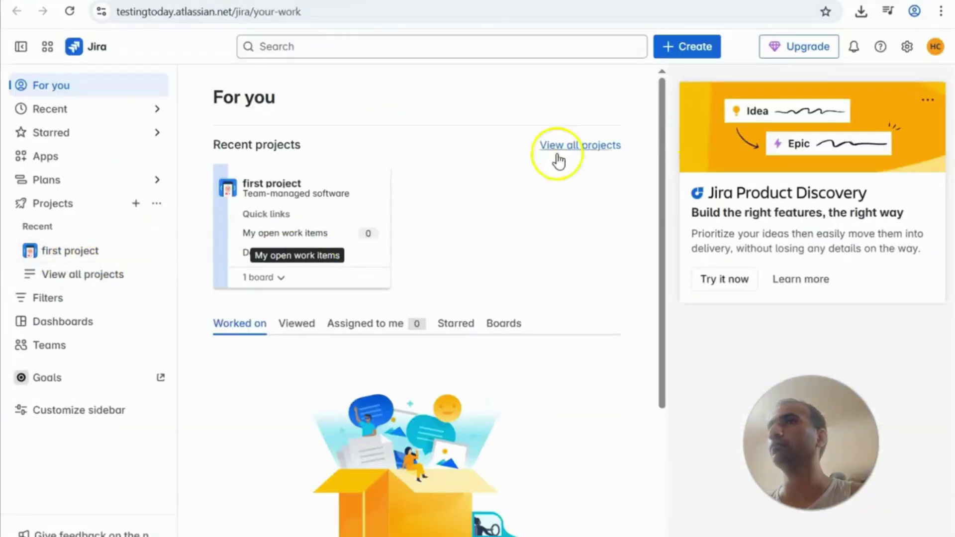
{"action": "left_click", "coordinate": [931, 52]}
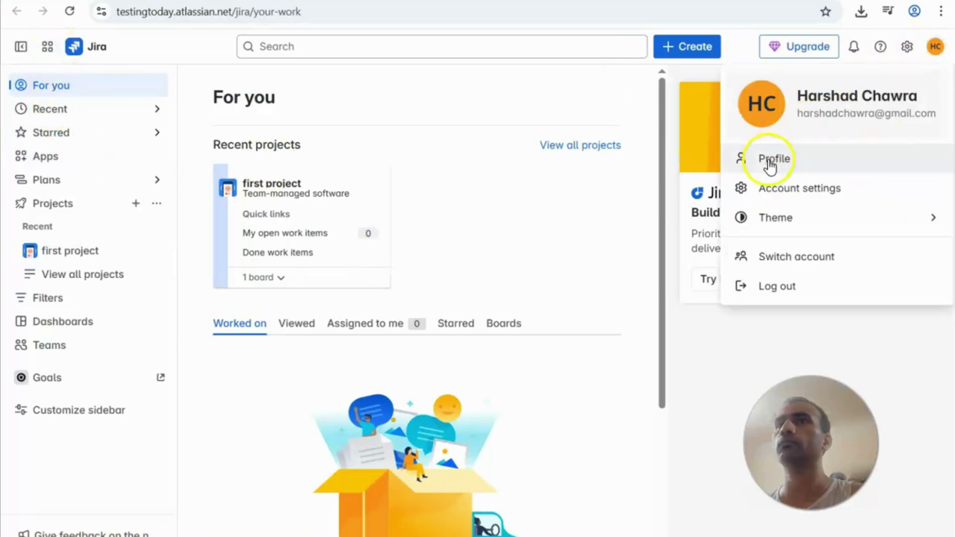